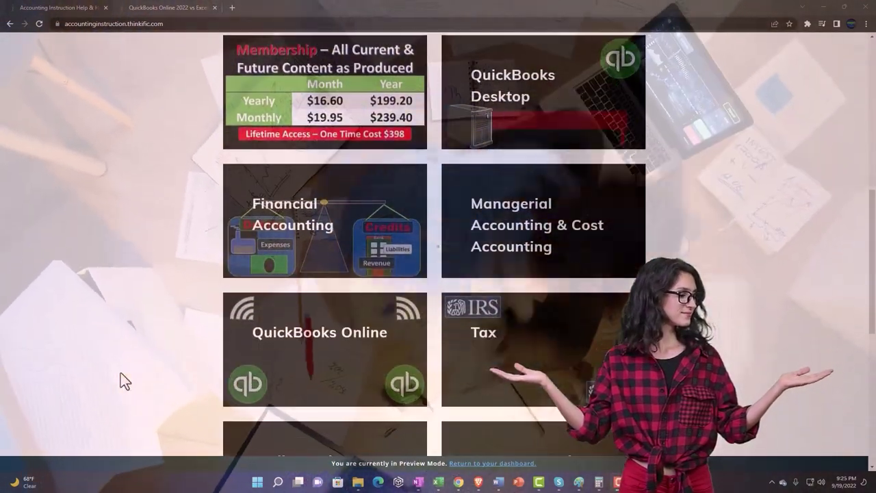
# Browse the accounting course catalogue and look through the lesson sections of the QuickBooks Online 2022 vs Excel course.
pyautogui.scroll(-3, 121, 372)
pyautogui.scroll(-3, 121, 374)
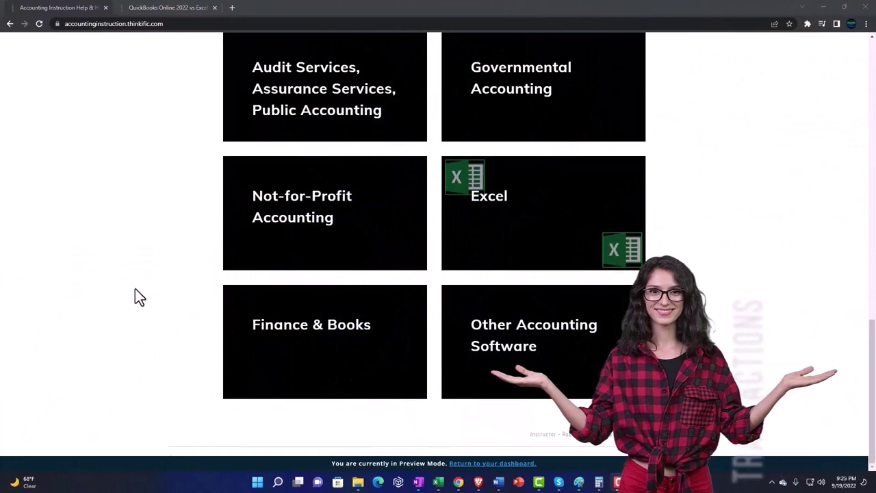
pyautogui.click(160, 10)
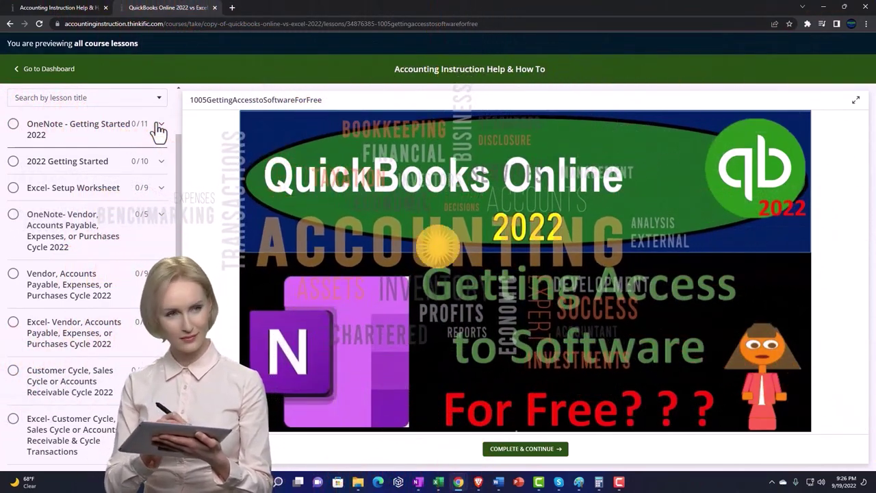
pyautogui.click(159, 127)
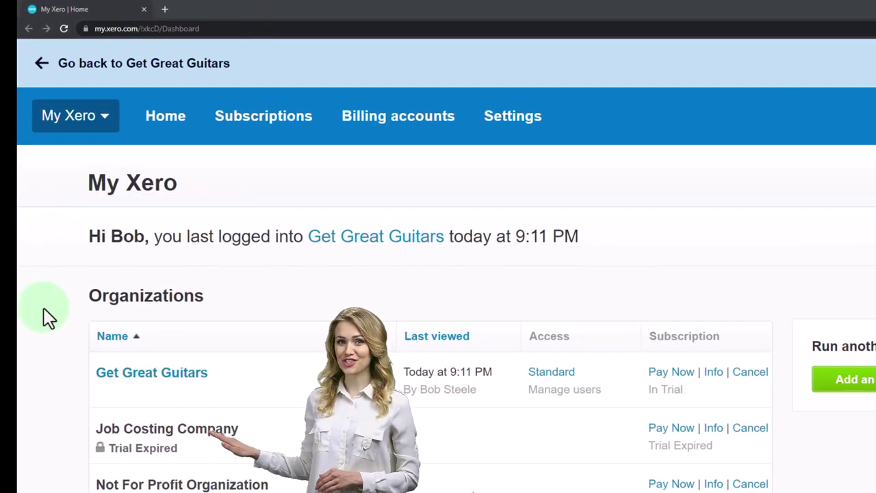
# Open the Get Great Guitars organization in Xero and display the options for creating new records.
pyautogui.click(157, 383)
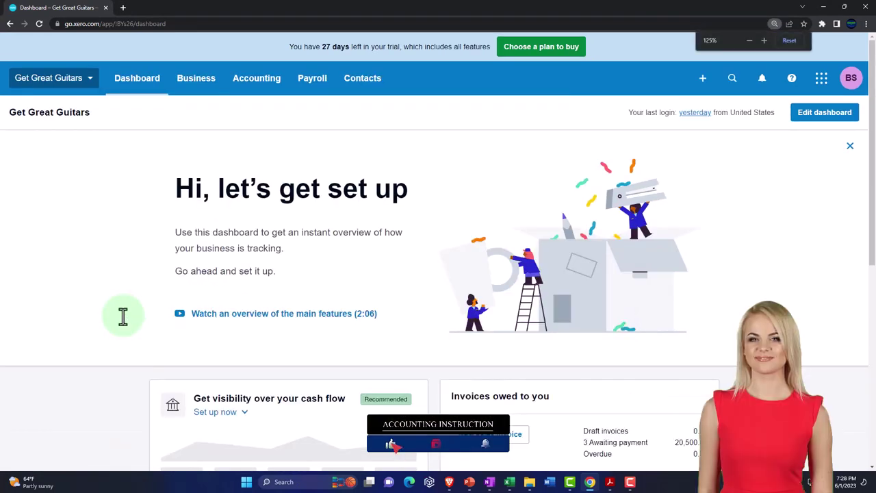
pyautogui.click(702, 78)
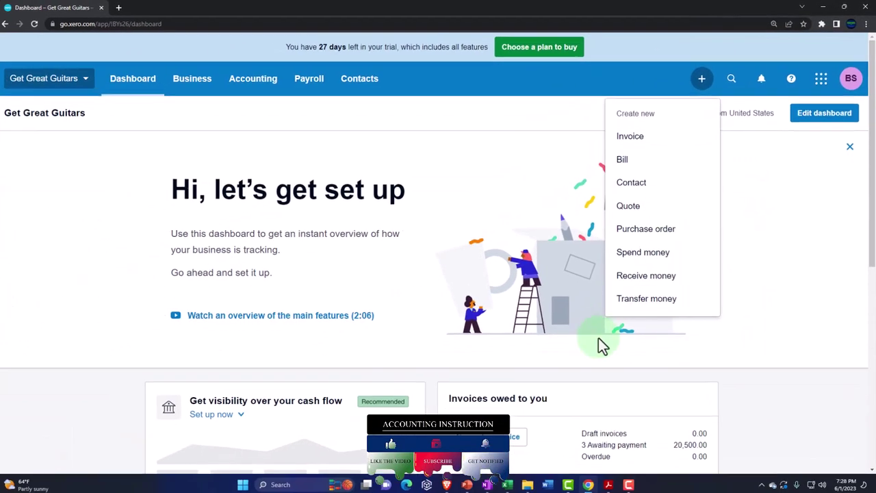
# Review the account balances in Trial Beginning Balances.pdf and the vendor, customer and employee cycles in the OneNote flowchart.
pyautogui.click(610, 483)
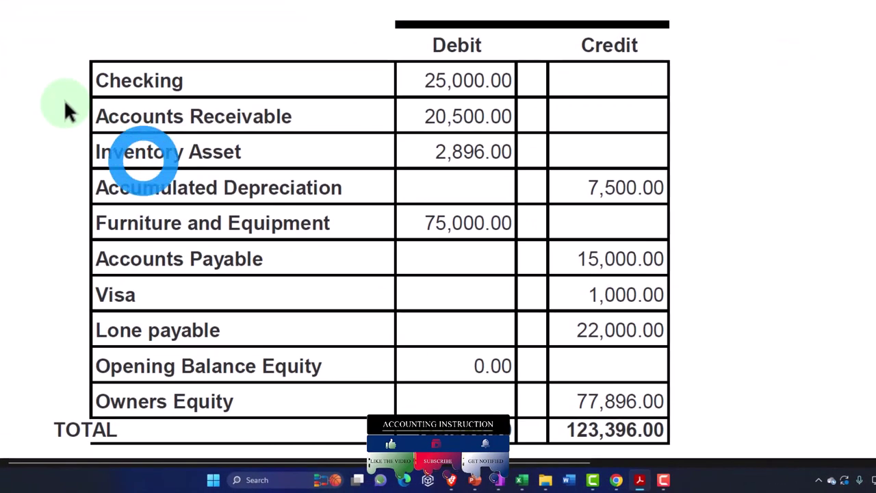
pyautogui.scroll(1, 69, 112)
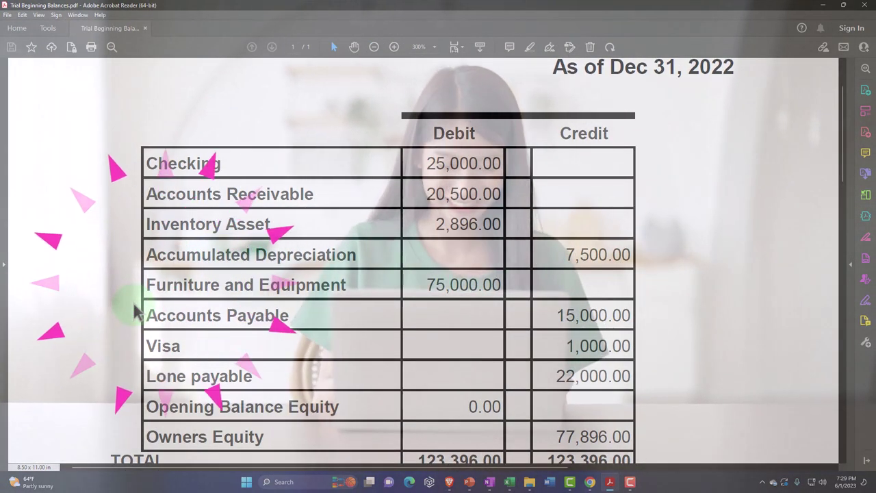
pyautogui.hotkey('alt', 'Tab')
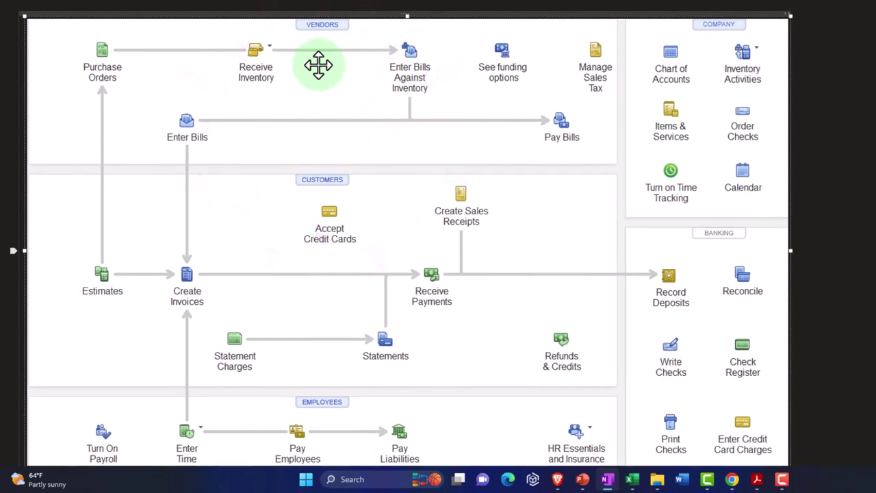
pyautogui.click(576, 114)
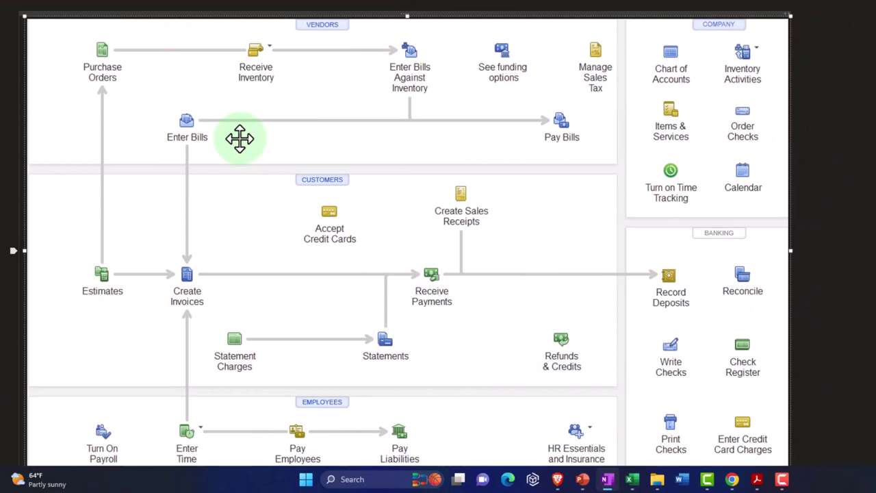
pyautogui.click(753, 482)
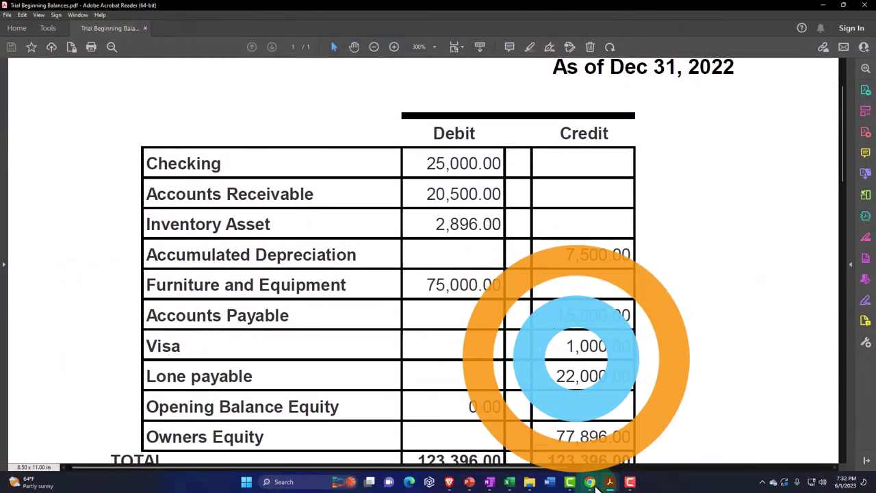
# Switch back to Xero in Chrome and duplicate the Get Great Guitars dashboard tab twice.
pyautogui.click(590, 482)
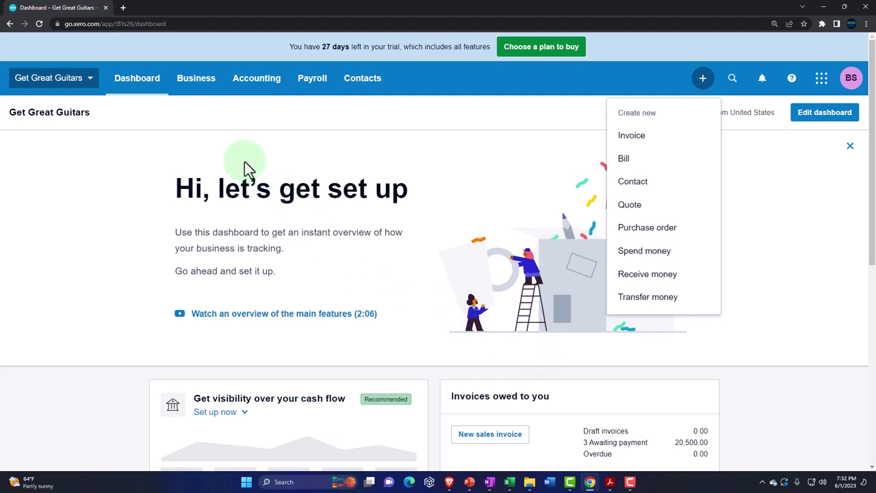
pyautogui.click(203, 137)
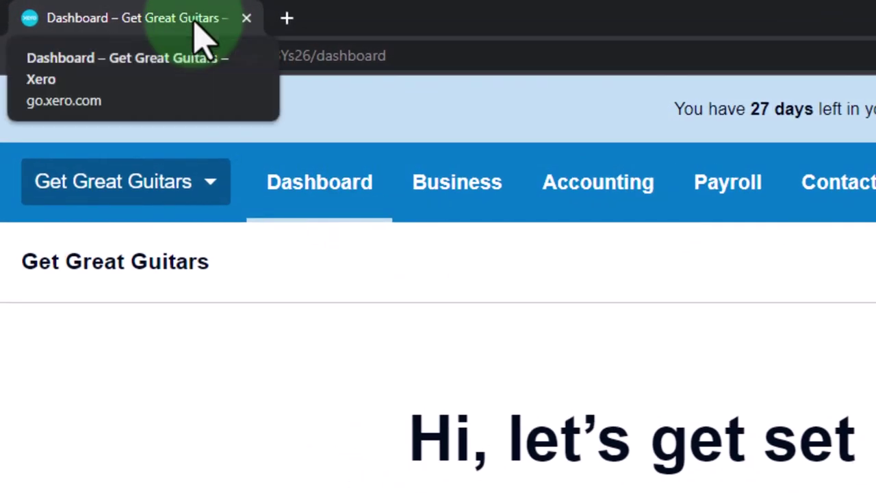
pyautogui.rightClick(195, 23)
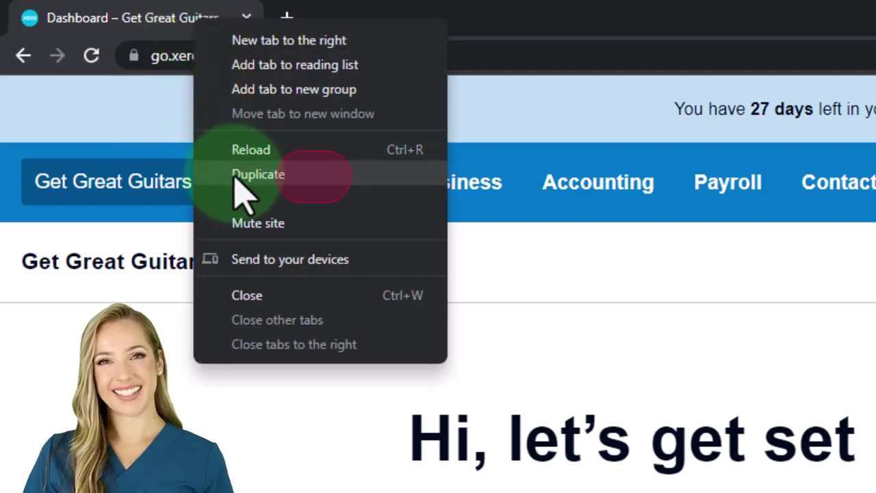
pyautogui.click(307, 176)
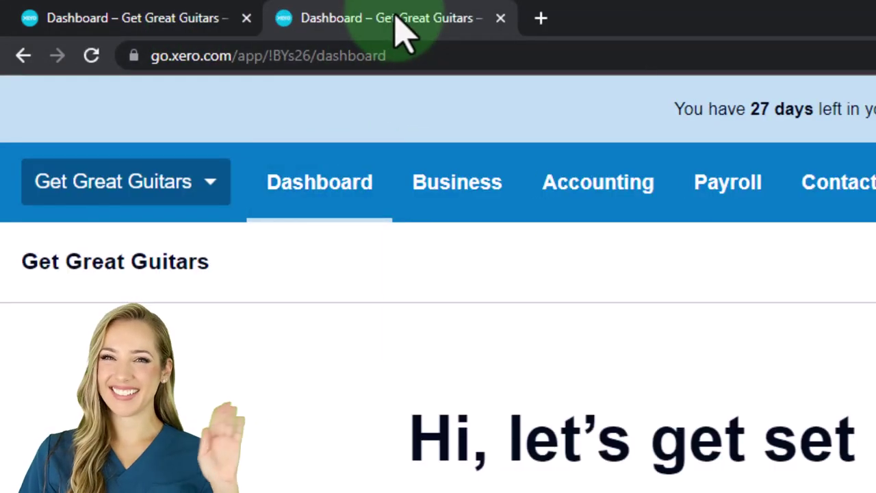
pyautogui.rightClick(395, 18)
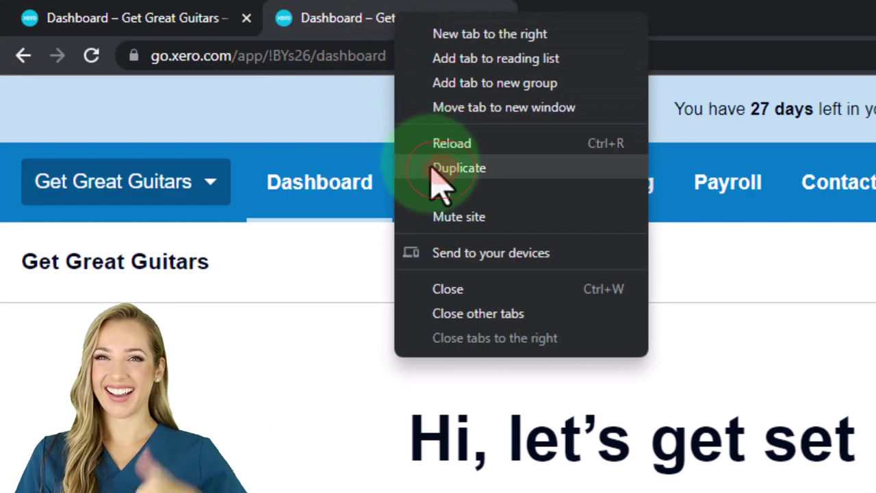
pyautogui.click(491, 169)
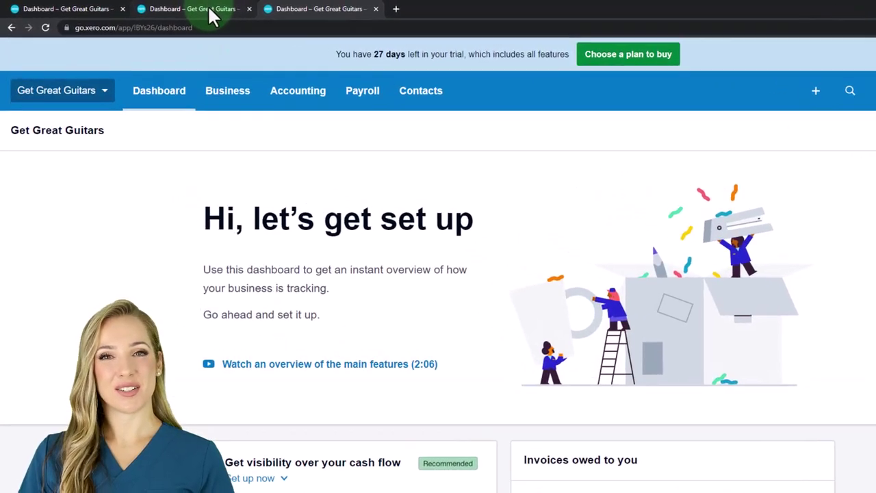
# Open the Balance Sheet report in the second dashboard tab and the Income Statement (Profit and Loss) in the third.
pyautogui.moveTo(180, 14)
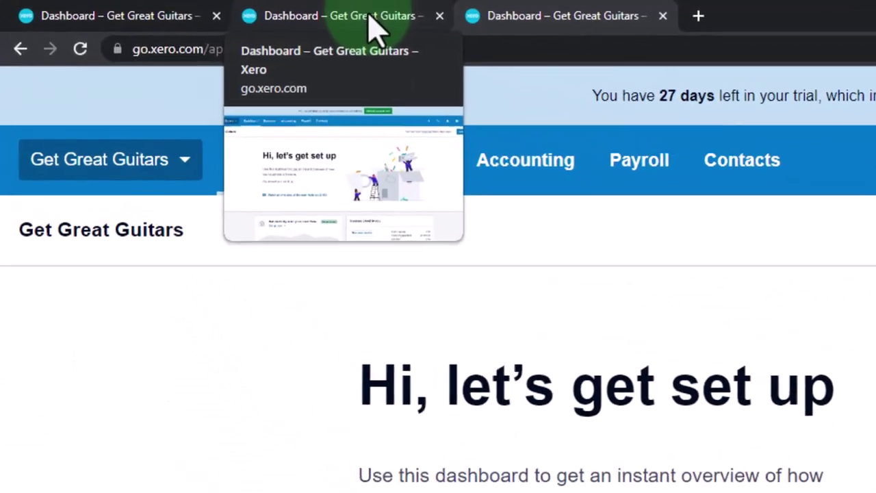
pyautogui.click(370, 18)
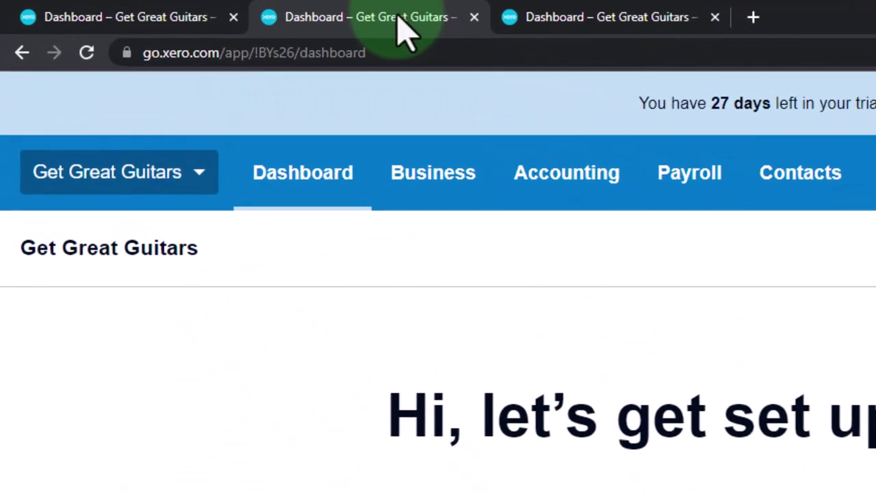
pyautogui.click(551, 191)
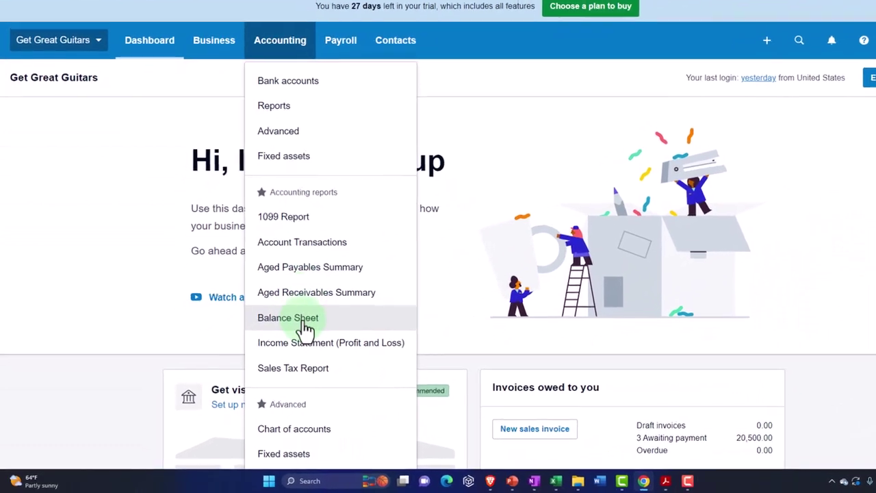
pyautogui.click(278, 335)
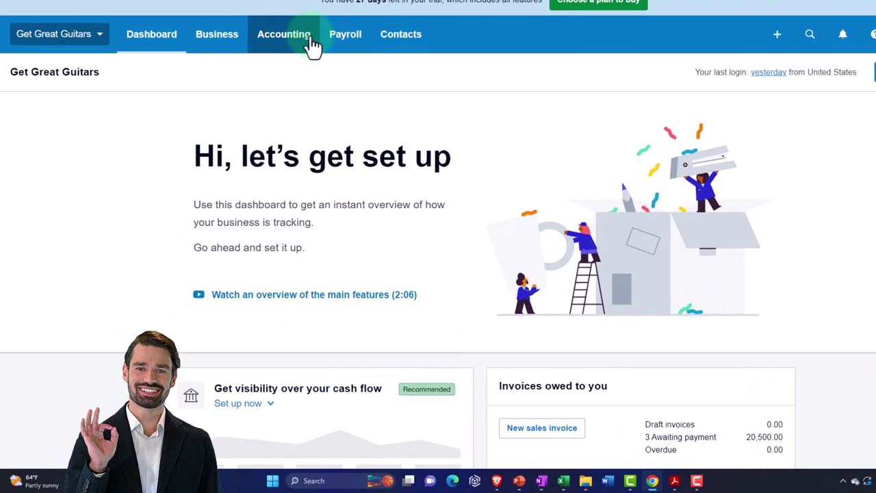
pyautogui.click(262, 81)
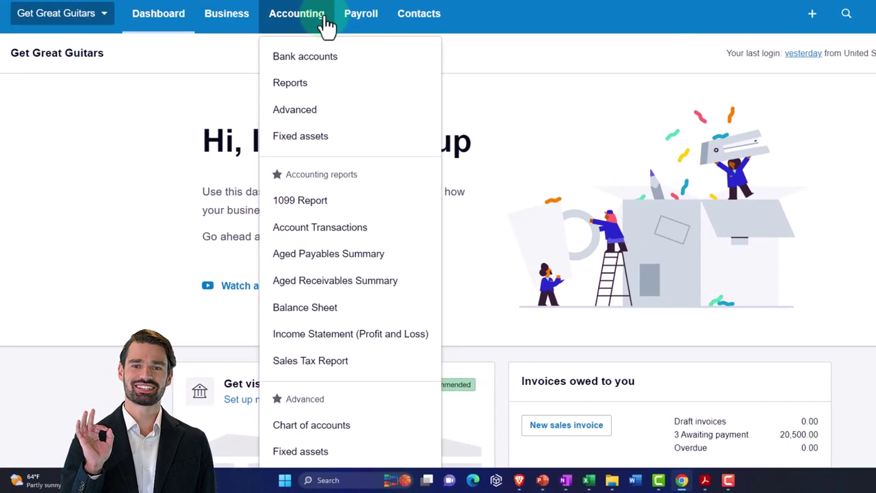
pyautogui.click(315, 335)
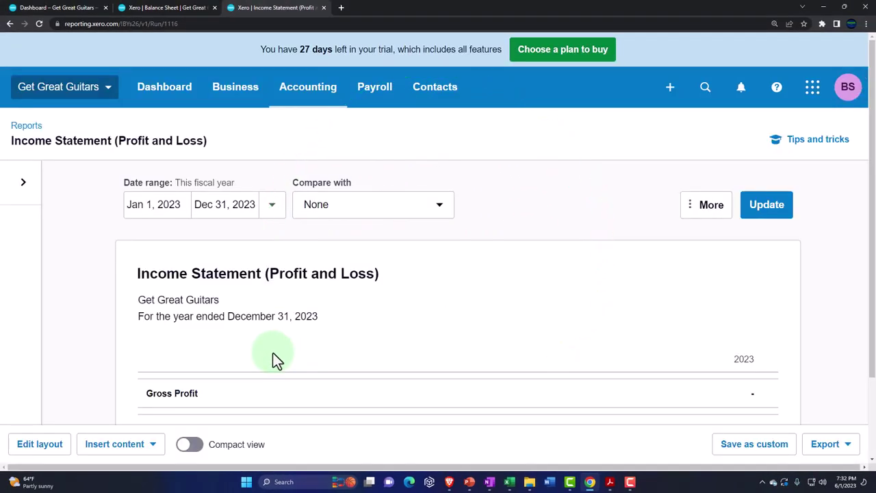
# Set the Income Statement's date range to Last fiscal year, Jan 1 to Dec 31, 2022, and update the report.
pyautogui.scroll(-1, 274, 360)
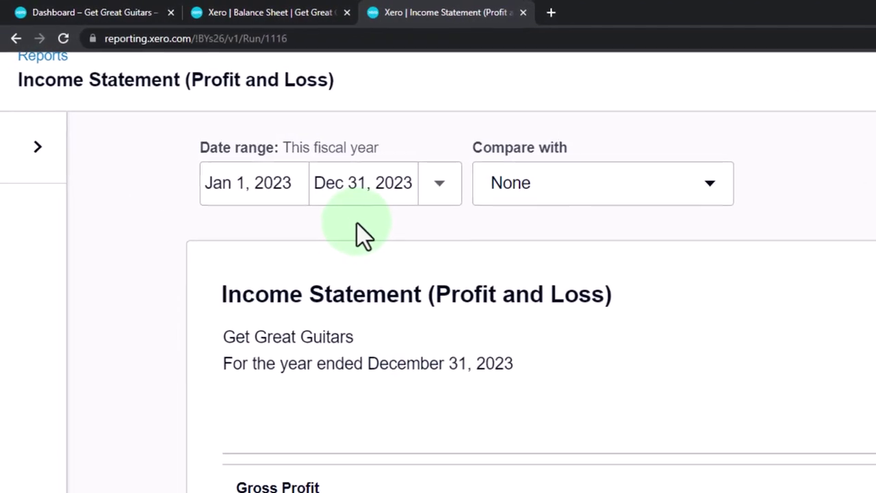
pyautogui.click(360, 222)
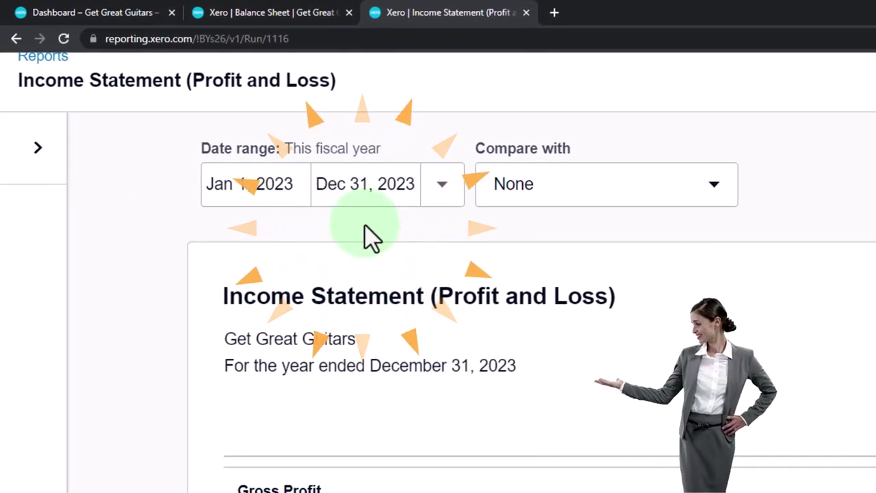
pyautogui.click(439, 195)
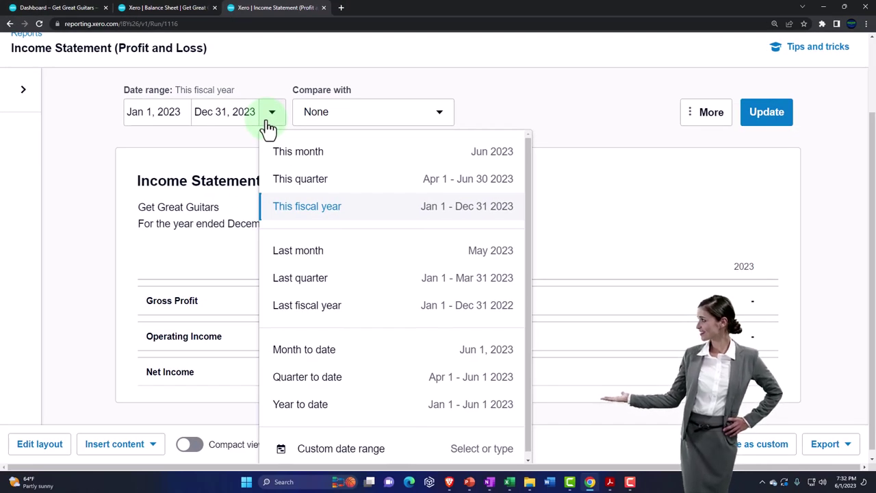
pyautogui.click(274, 305)
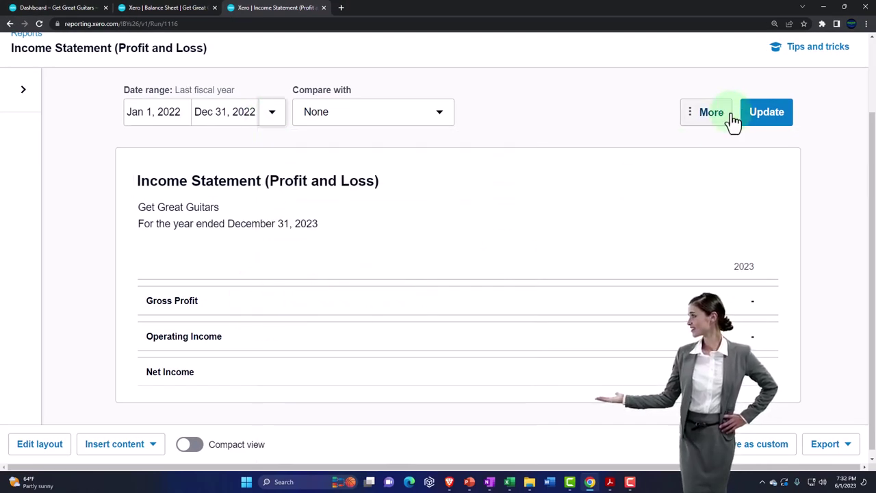
pyautogui.click(764, 113)
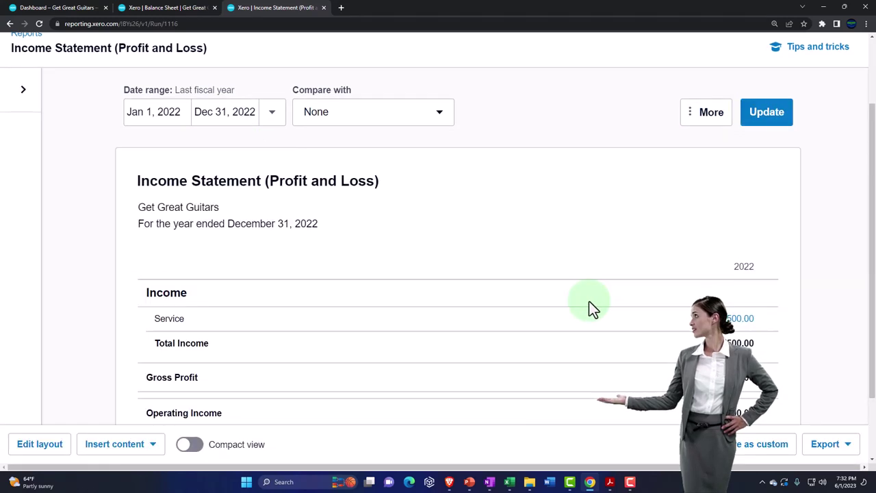
pyautogui.scroll(-2, 590, 317)
pyautogui.scroll(-1, 593, 325)
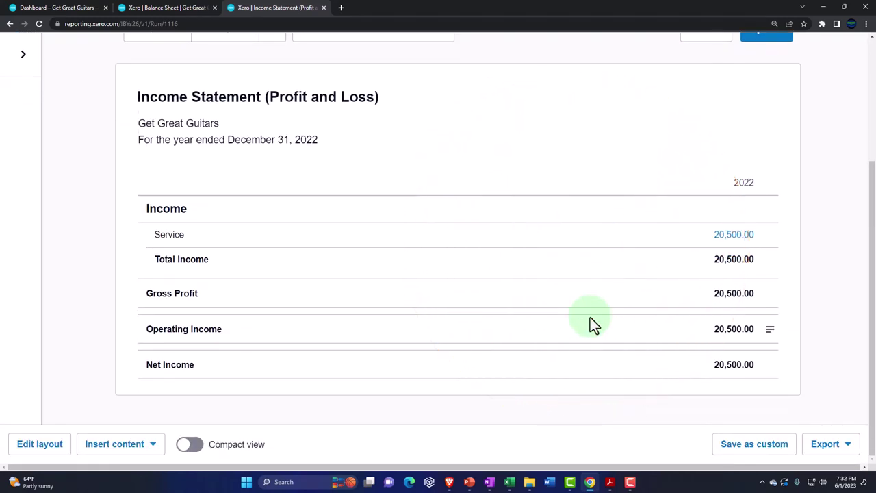
# Update the Balance Sheet as of Dec 31, 2022, and review its assets, liabilities and equity.
pyautogui.click(184, 9)
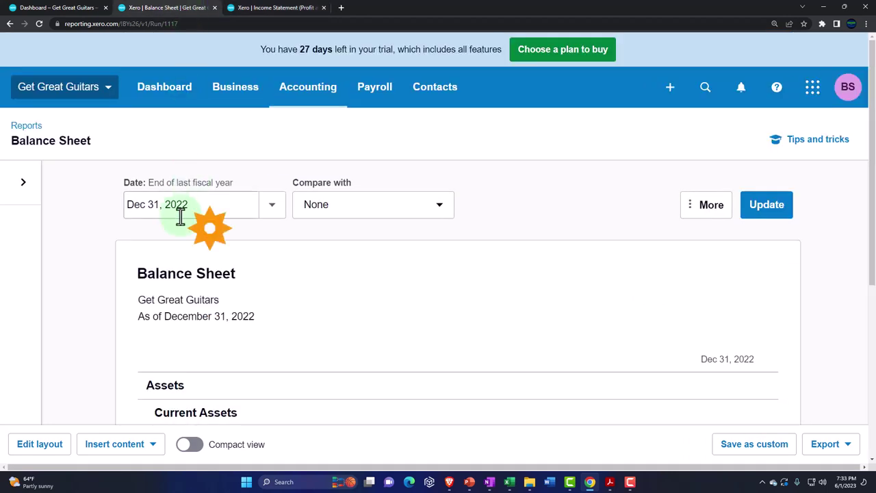
pyautogui.click(765, 220)
pyautogui.scroll(-3, 758, 225)
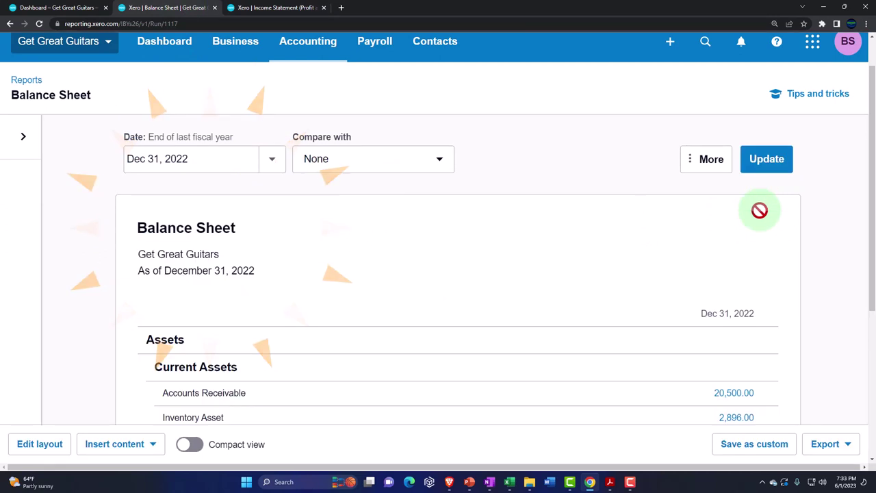
pyautogui.scroll(-1, 758, 262)
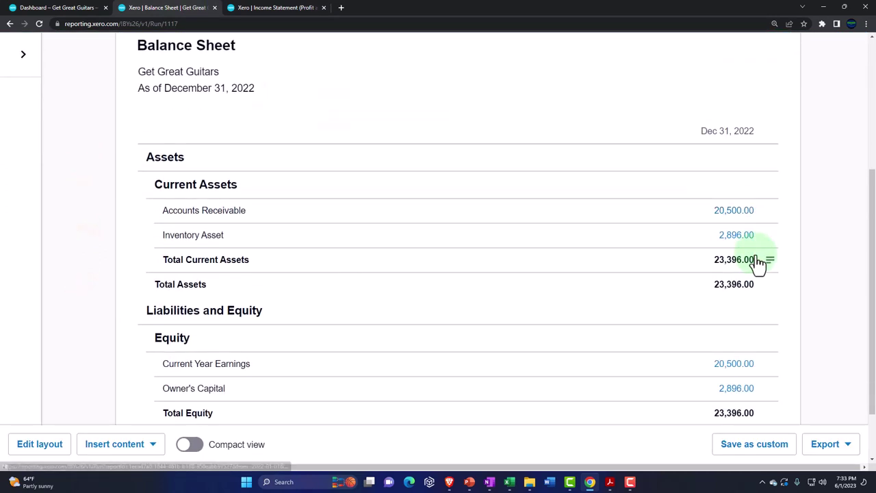
# Switch to the trial balance PDF in Acrobat Reader and highlight the Accounts Receivable, Inventory Asset and Accounts Payable rows with their amounts.
pyautogui.click(611, 481)
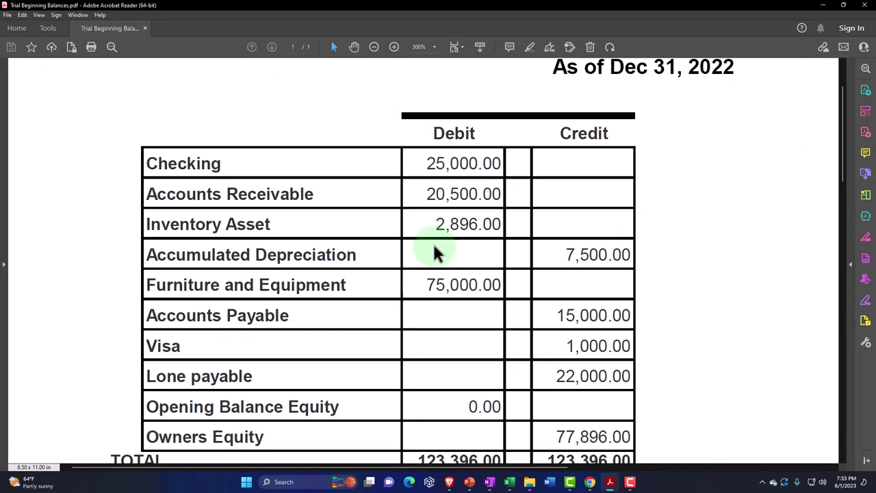
pyautogui.moveTo(148, 194); pyautogui.dragTo(498, 188)
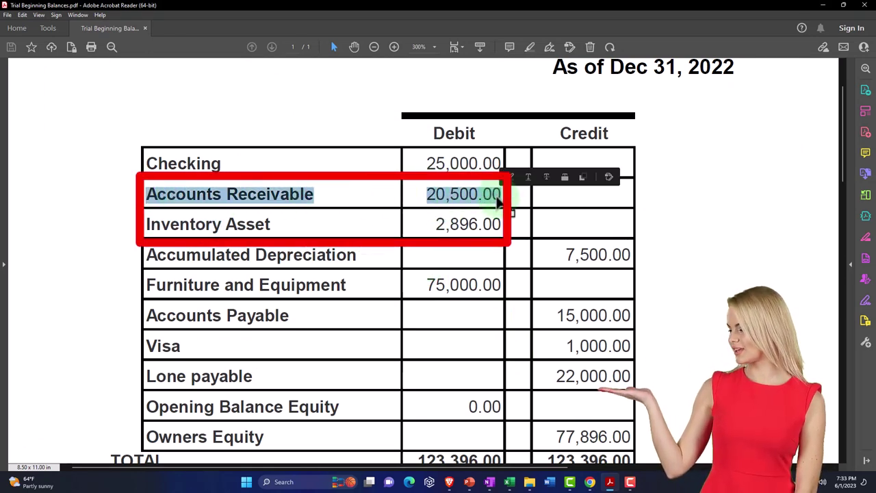
pyautogui.click(568, 176)
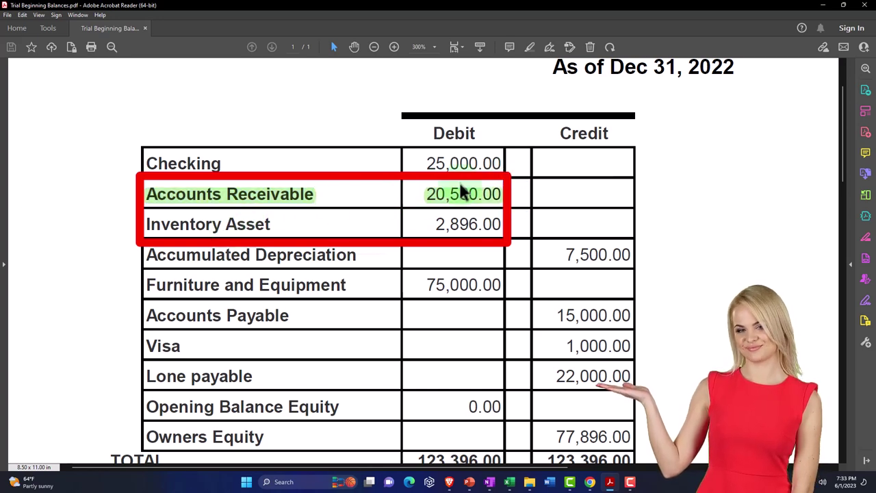
pyautogui.moveTo(146, 223); pyautogui.dragTo(512, 220)
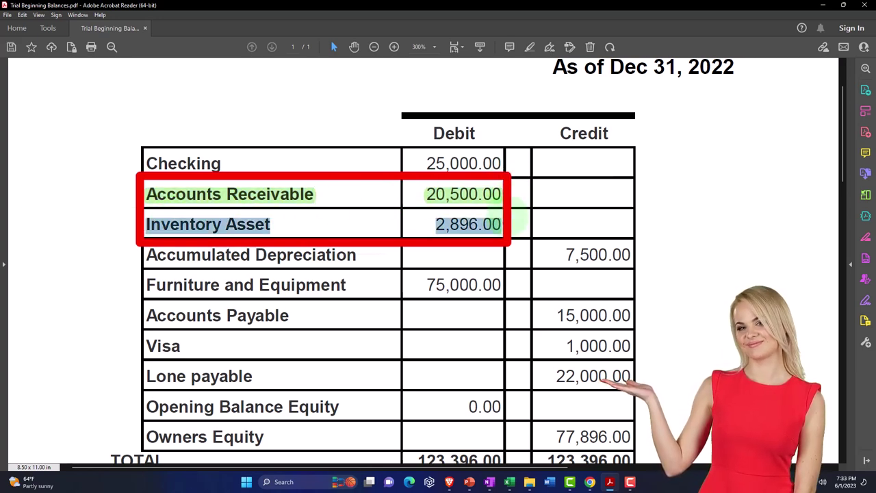
pyautogui.click(519, 208)
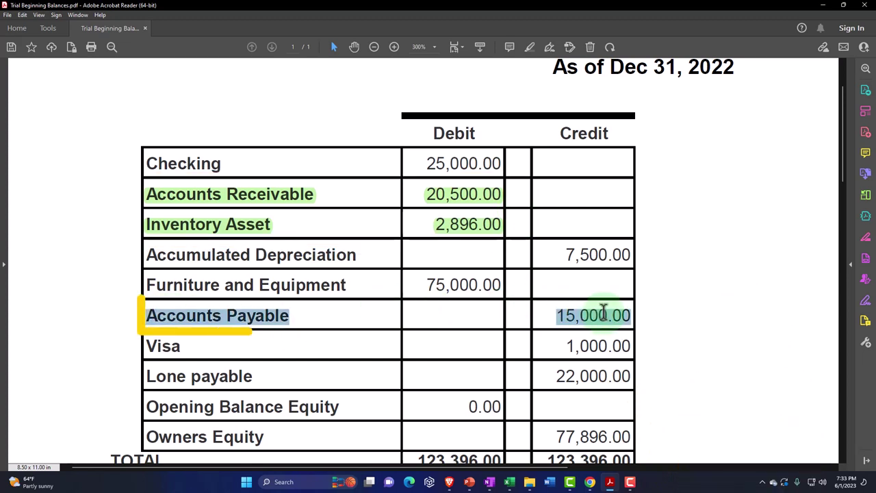
pyautogui.click(614, 303)
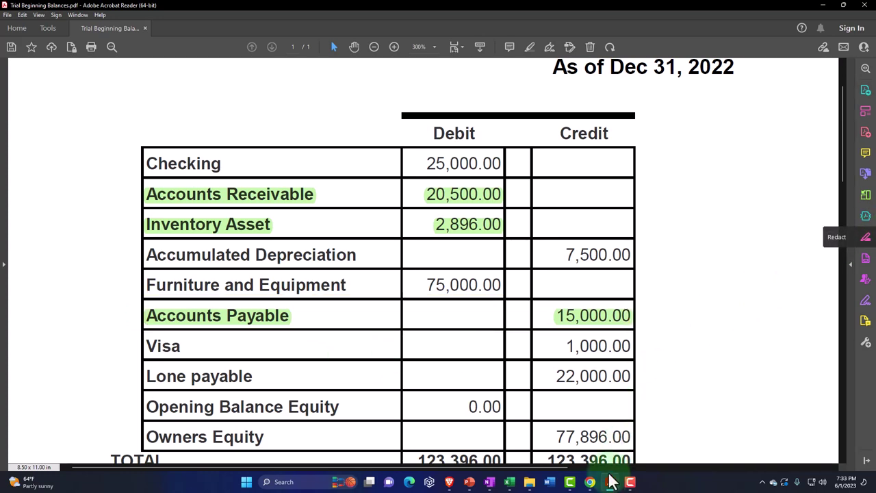
# Switch back to the Xero dashboard tab in Chrome and open the list of all contacts.
pyautogui.click(590, 482)
pyautogui.scroll(4, 438, 267)
pyautogui.click(70, 16)
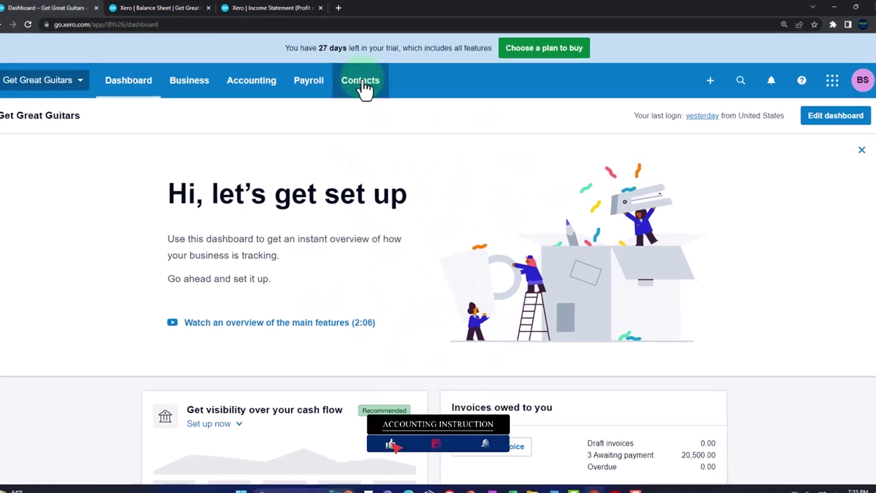
pyautogui.click(362, 83)
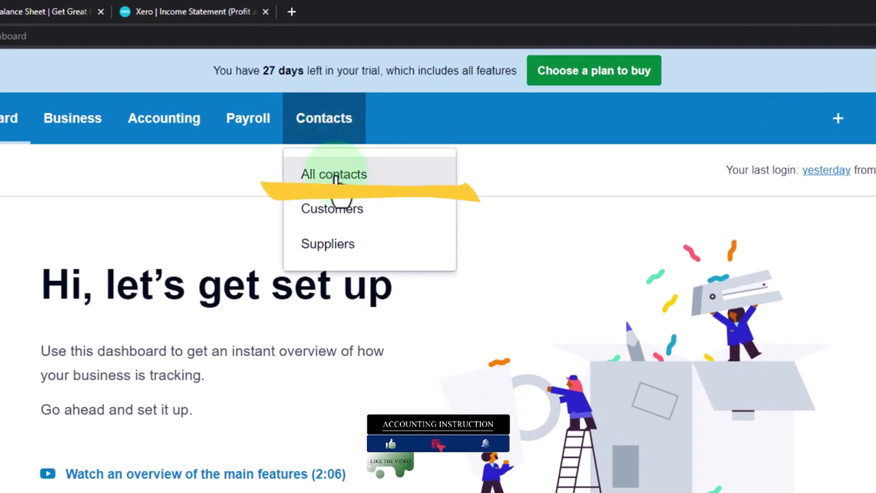
pyautogui.click(337, 177)
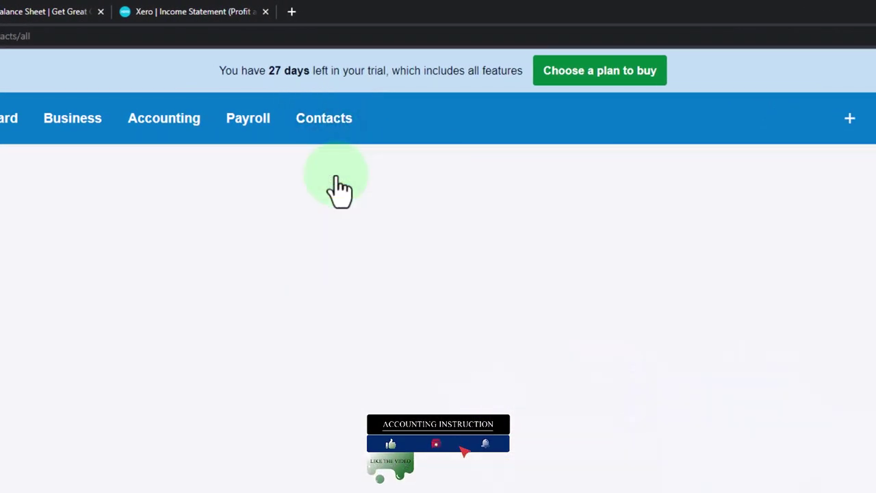
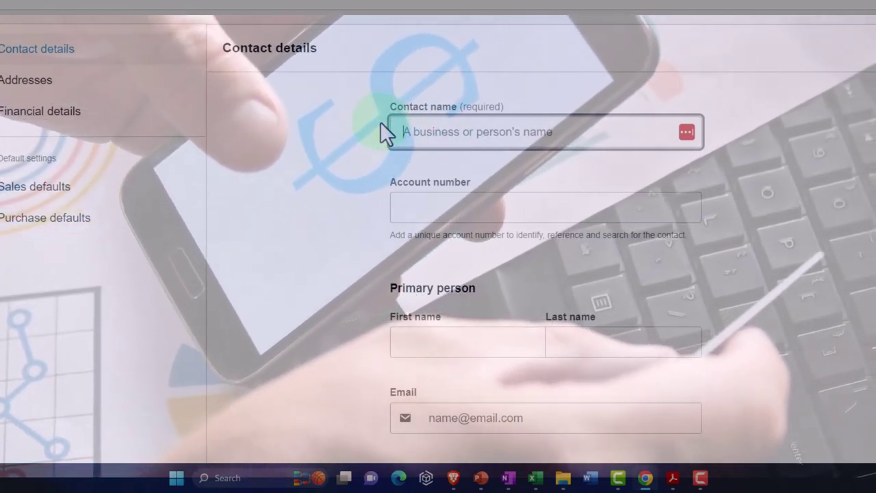
pyautogui.click(380, 123)
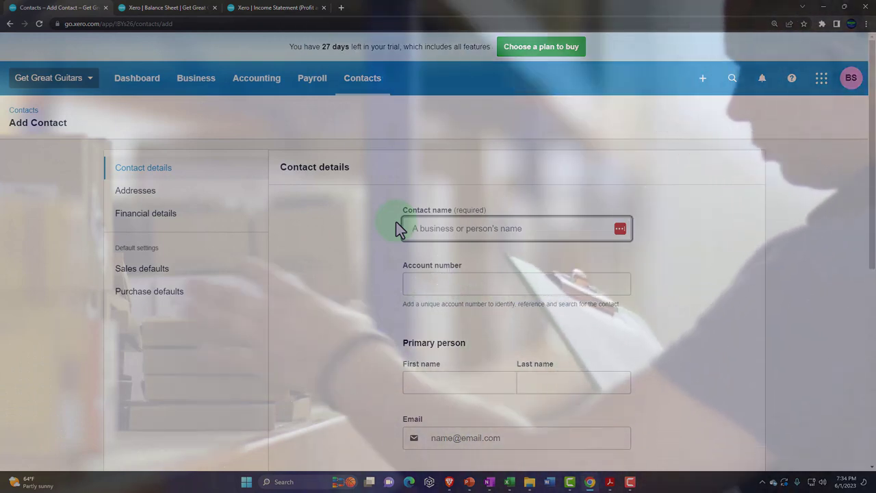
pyautogui.click(368, 245)
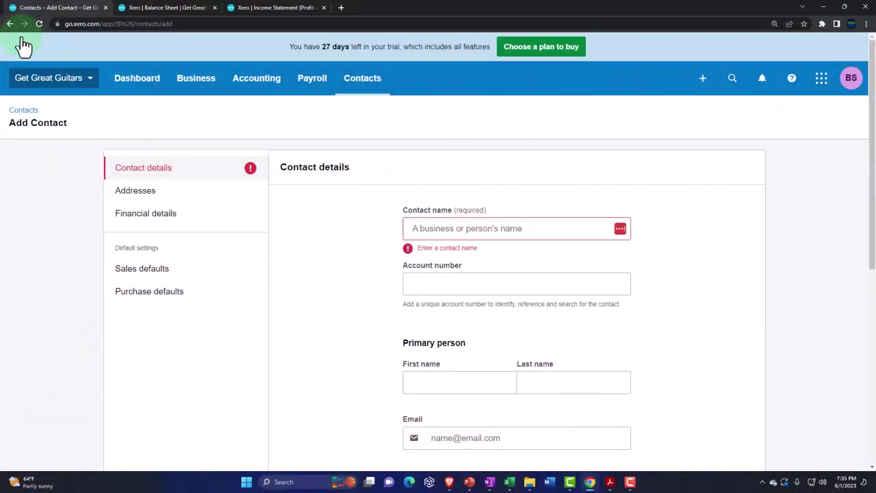
pyautogui.click(10, 23)
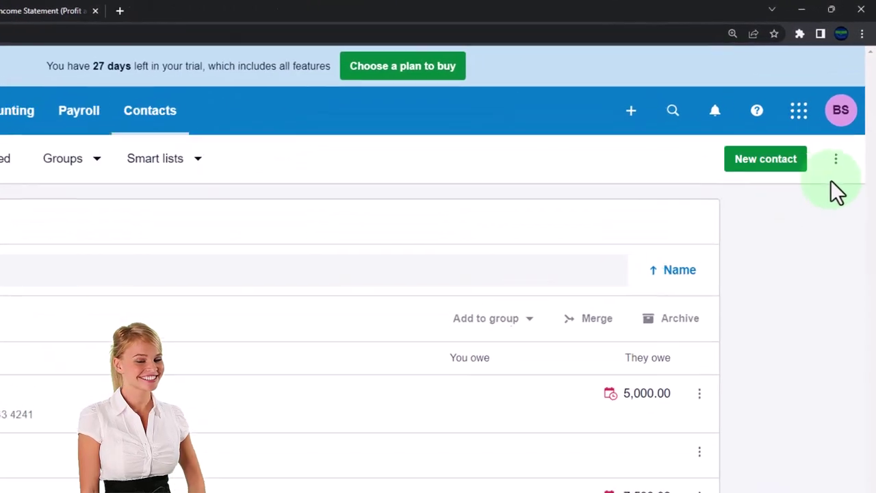
# Open the contacts import page and review its template instructions and file upload options.
pyautogui.click(837, 157)
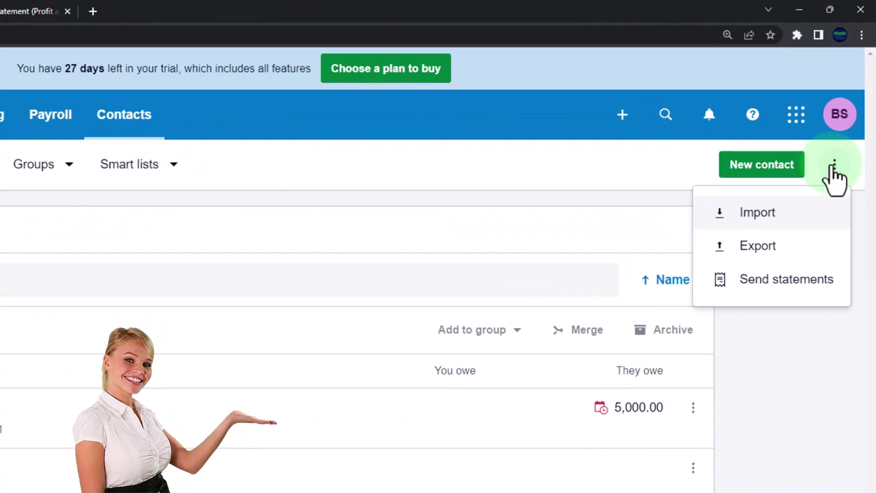
pyautogui.click(759, 216)
pyautogui.scroll(-2, 575, 308)
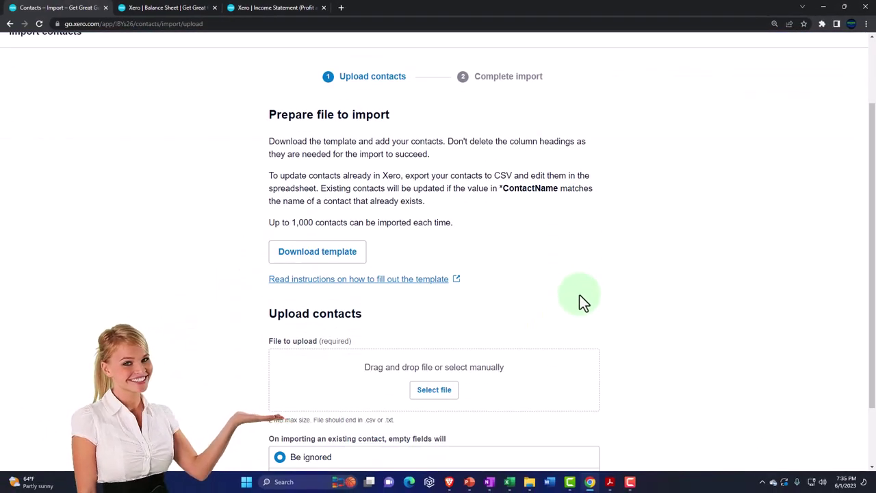
pyautogui.click(354, 255)
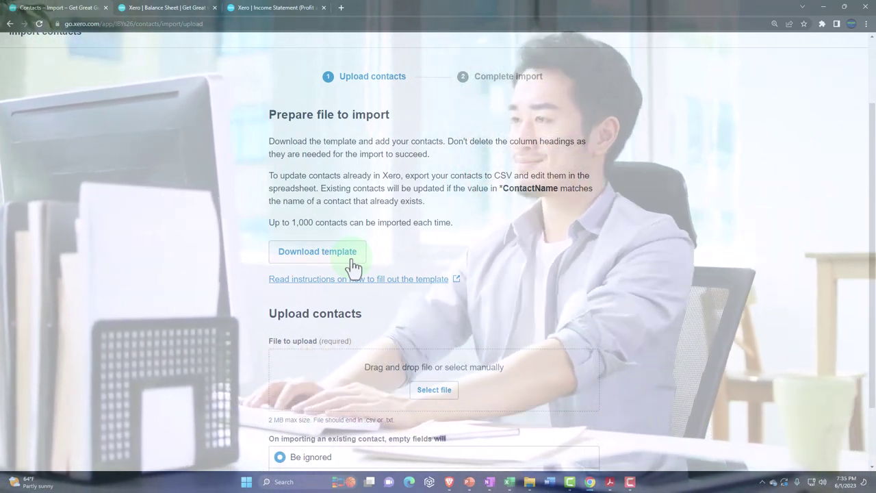
pyautogui.click(354, 267)
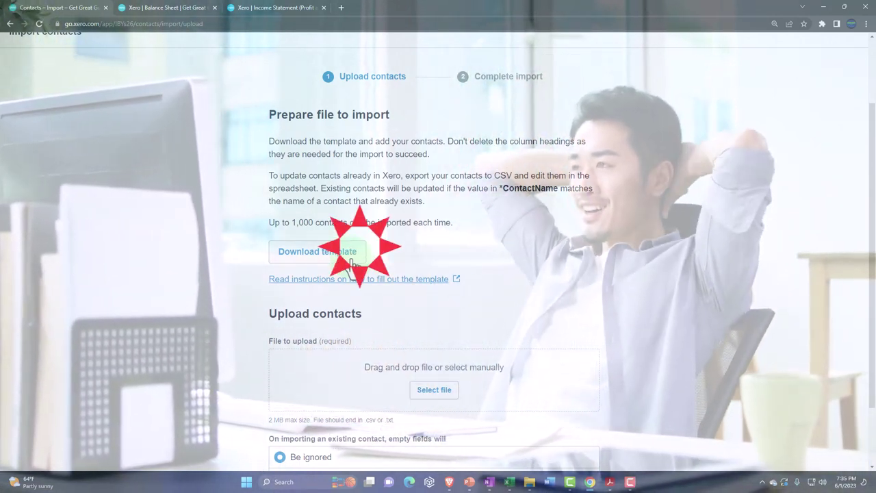
pyautogui.scroll(2, 208, 306)
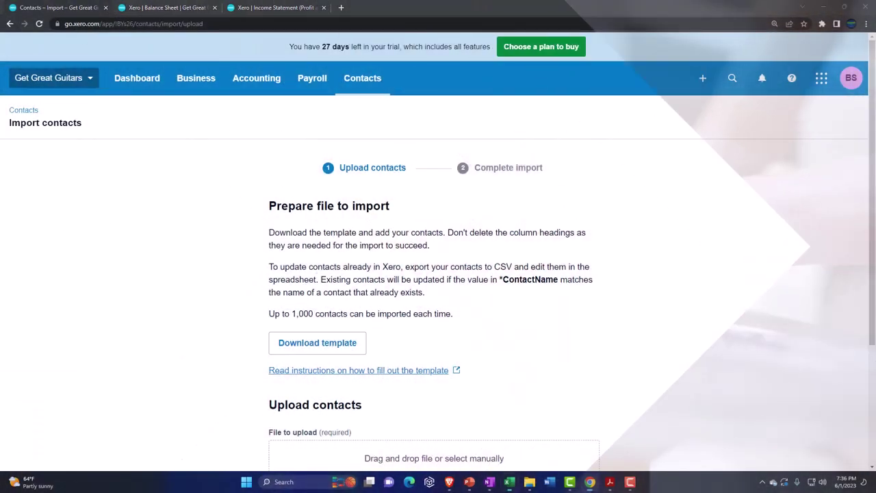
# Switch to the Excel workbook's Vendors sheet to check the vendor name and amount, and return to Xero.
pyautogui.hotkey('alt', 'Tab')
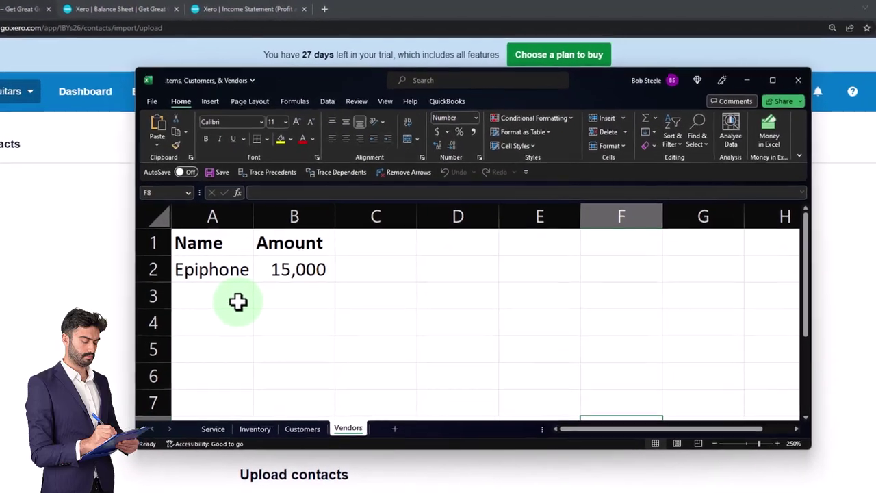
pyautogui.click(272, 247)
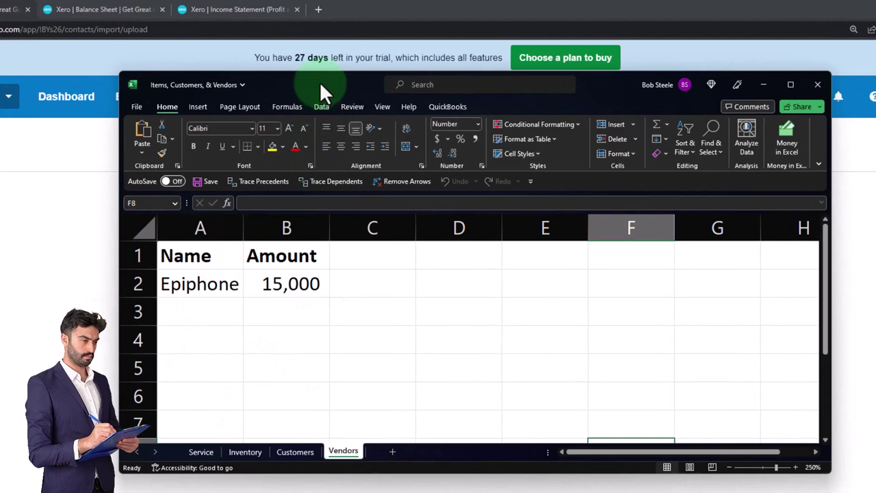
pyautogui.hotkey('alt', 'Tab')
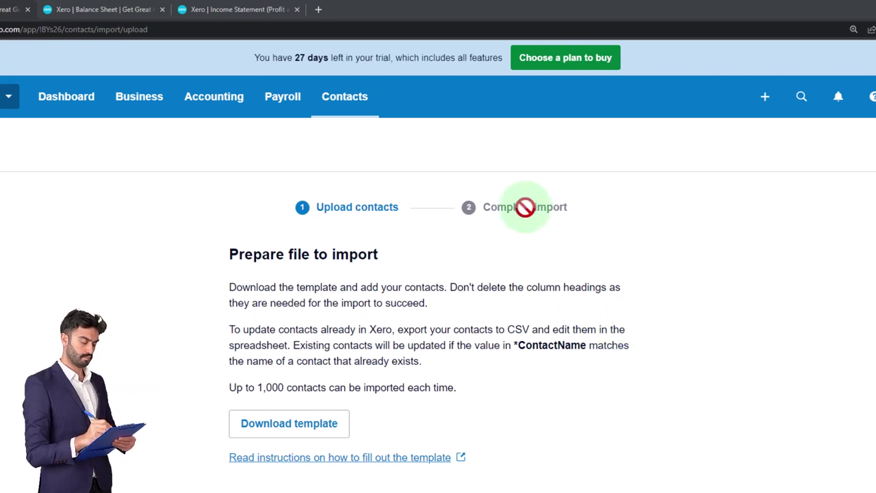
# Start a new contact from the all contacts list and name it Epiphone.
pyautogui.click(360, 111)
pyautogui.click(362, 145)
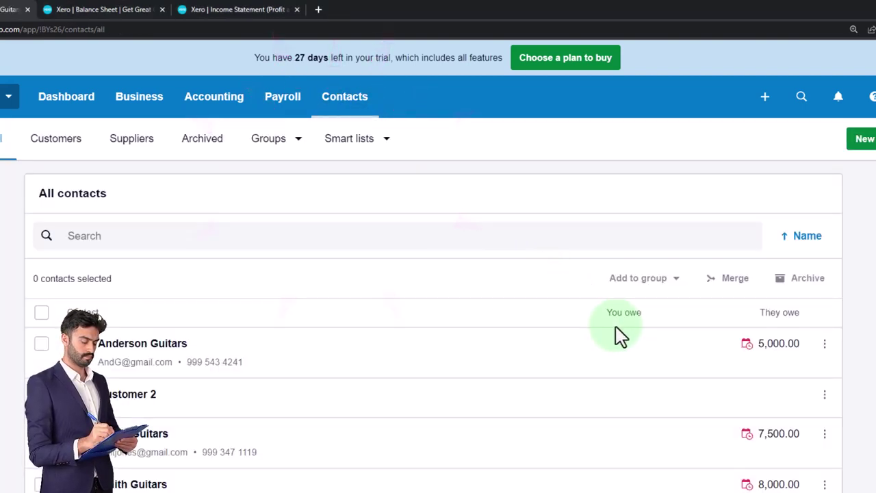
pyautogui.click(799, 117)
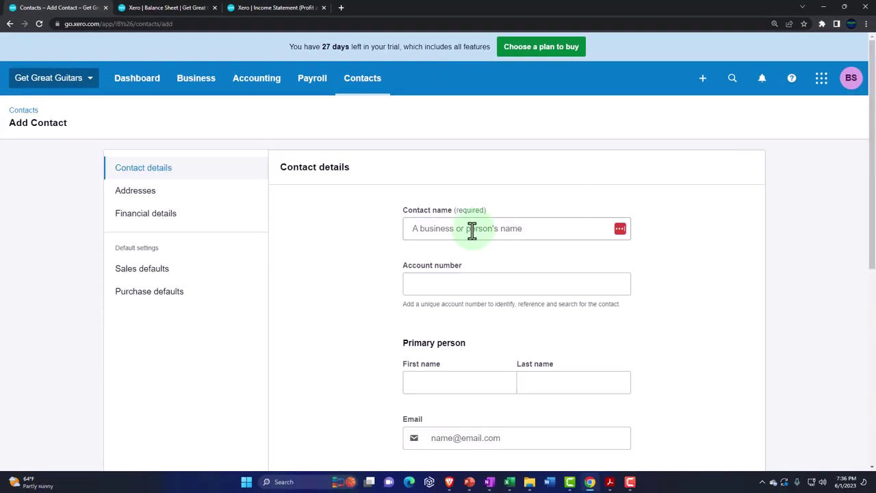
pyautogui.click(472, 230)
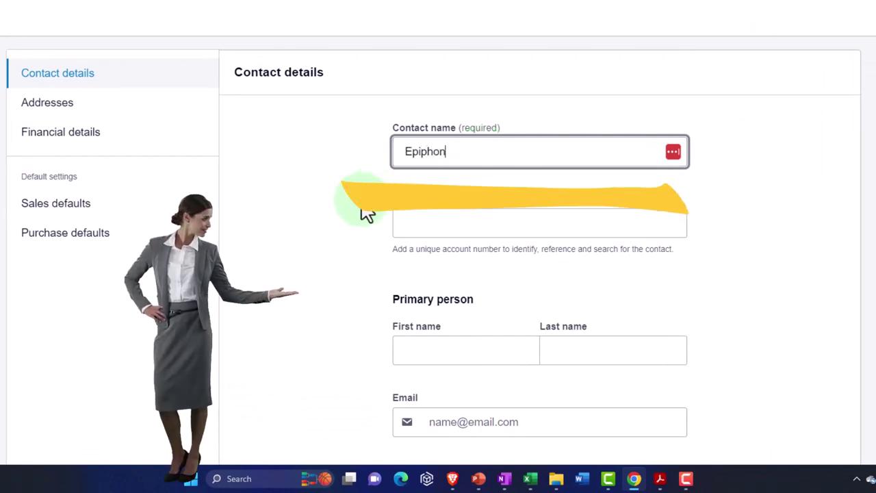
pyautogui.press('Tab')
# Review the remaining contact detail fields, leave them blank, and save the Epiphone contact.
pyautogui.scroll(-2, 366, 210)
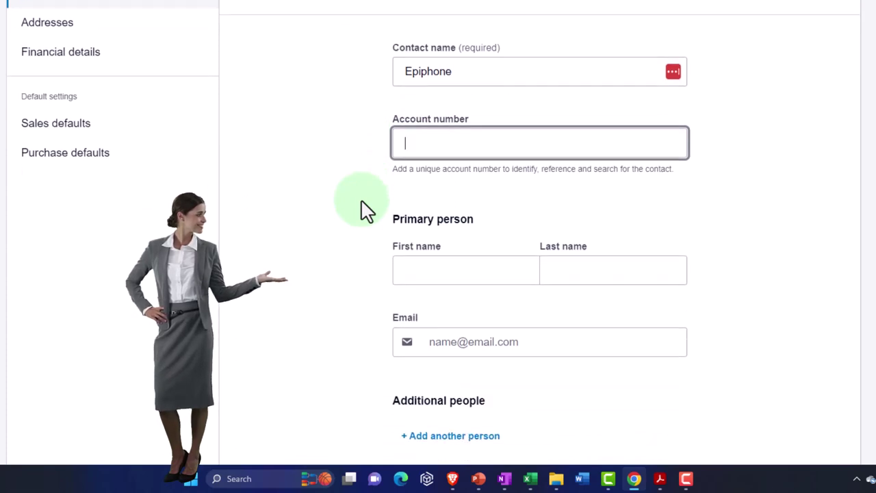
pyautogui.scroll(-1, 366, 210)
pyautogui.scroll(-3, 366, 211)
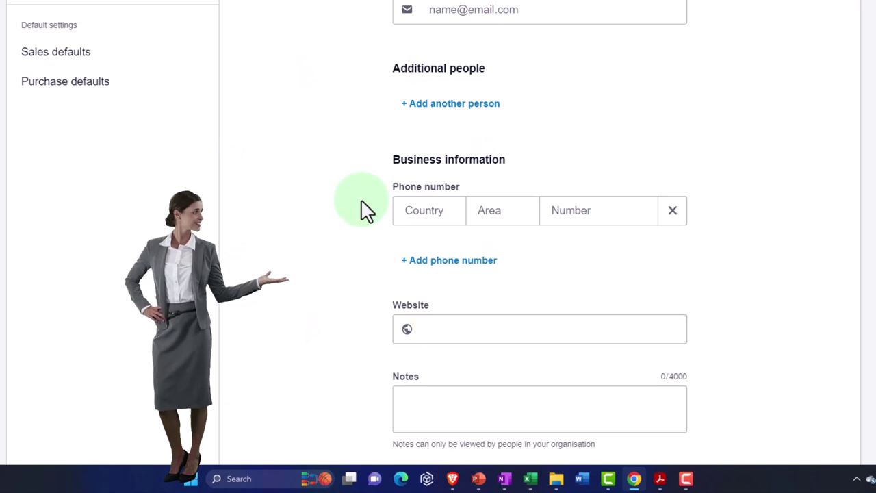
pyautogui.scroll(3, 366, 210)
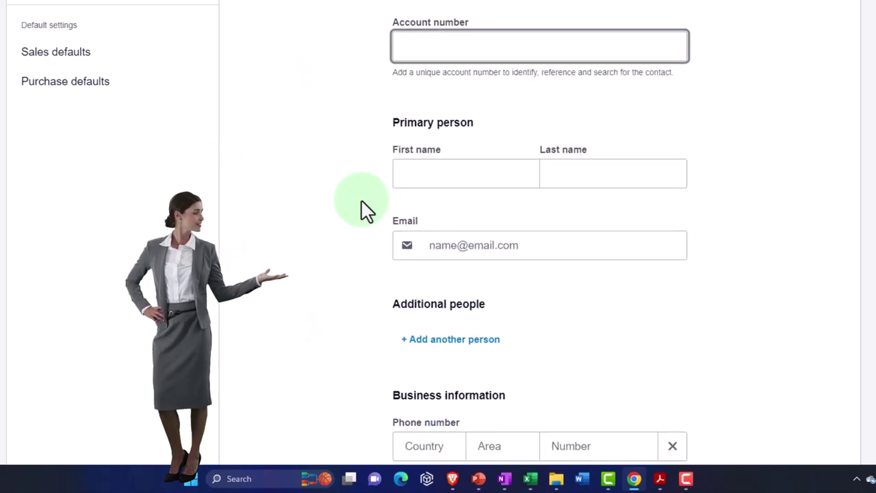
pyautogui.scroll(2, 366, 211)
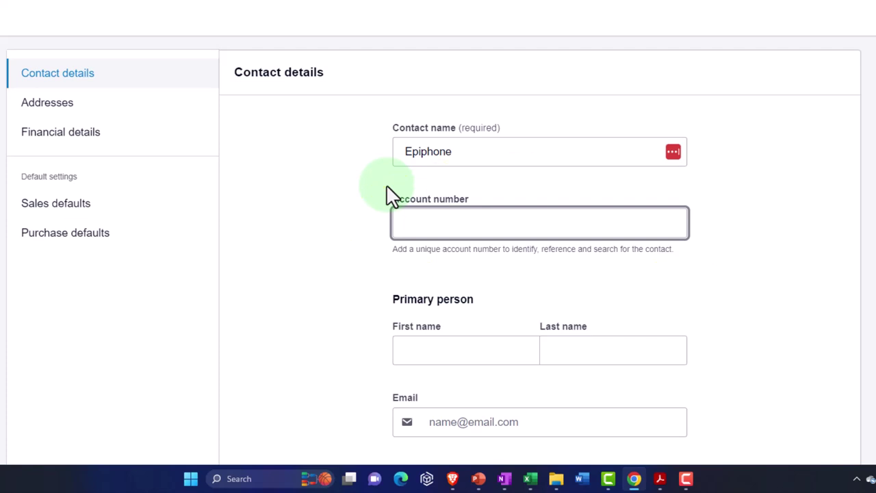
pyautogui.scroll(-7, 386, 196)
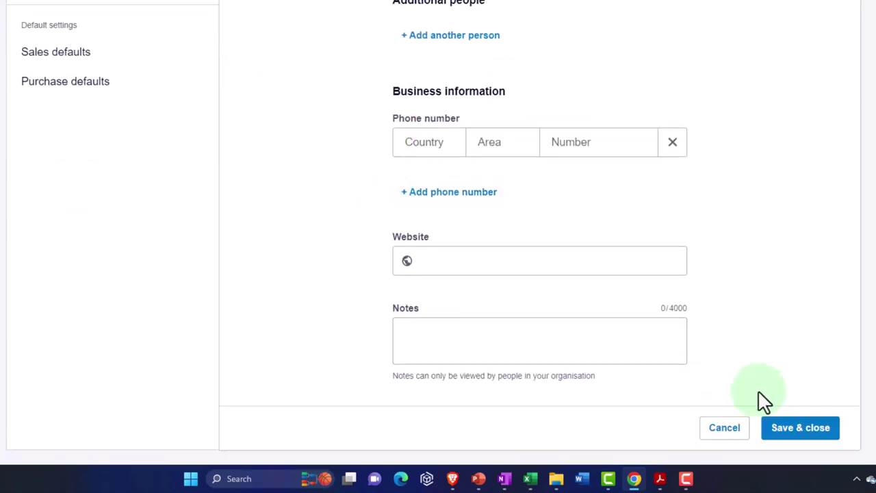
pyautogui.click(804, 429)
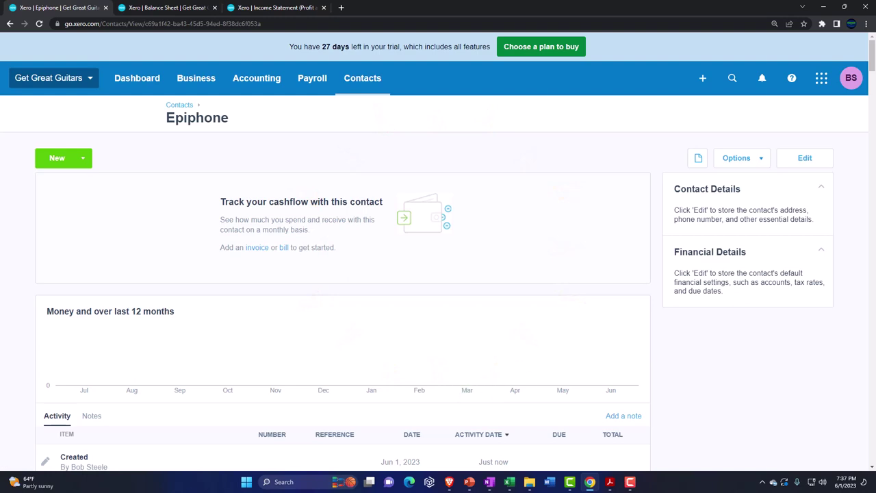
# Switch to Excel to check Epiphone's amount on the Vendors sheet, and move the workbook window out of the way.
pyautogui.hotkey('alt', 'Tab')
pyautogui.moveTo(561, 103); pyautogui.dragTo(554, 100)
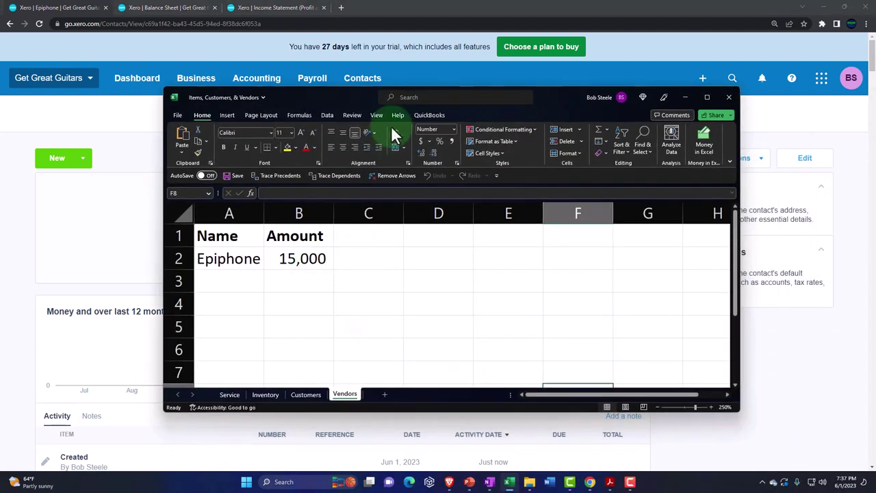
pyautogui.moveTo(452, 93); pyautogui.dragTo(875, 28)
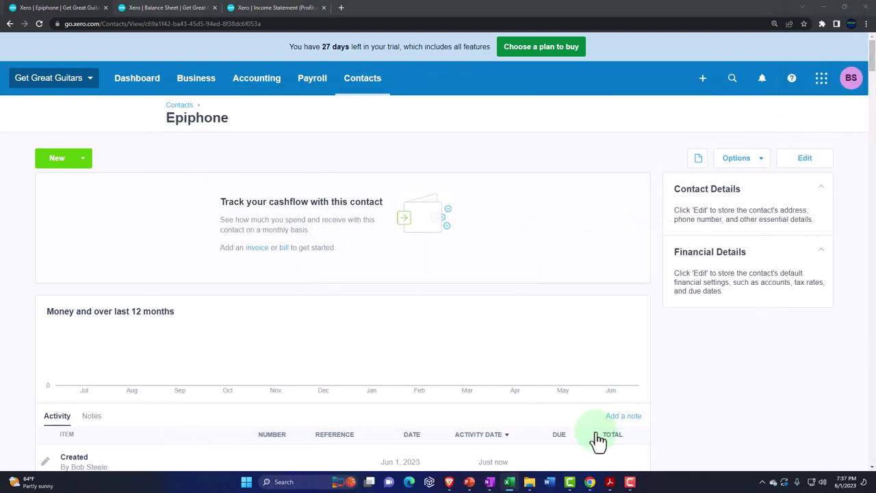
# Switch to the trial balance PDF to review the Accounts Payable balance, and minimize it to return to Xero.
pyautogui.click(610, 483)
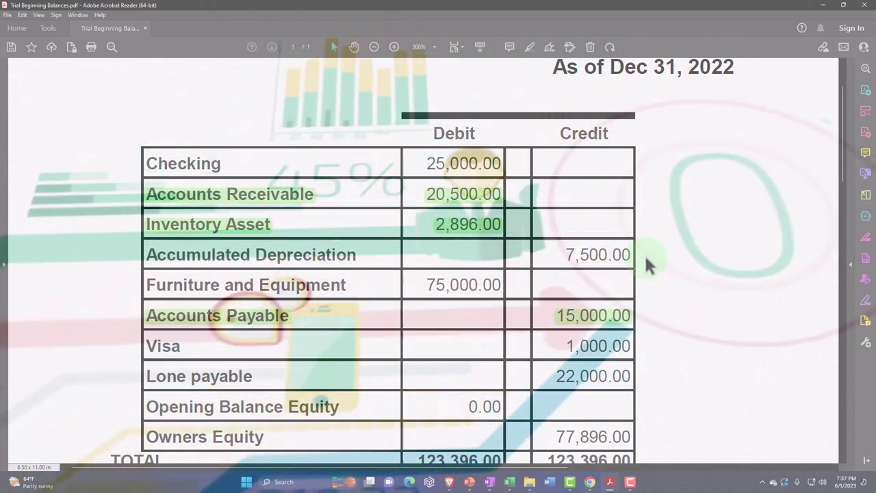
pyautogui.click(646, 259)
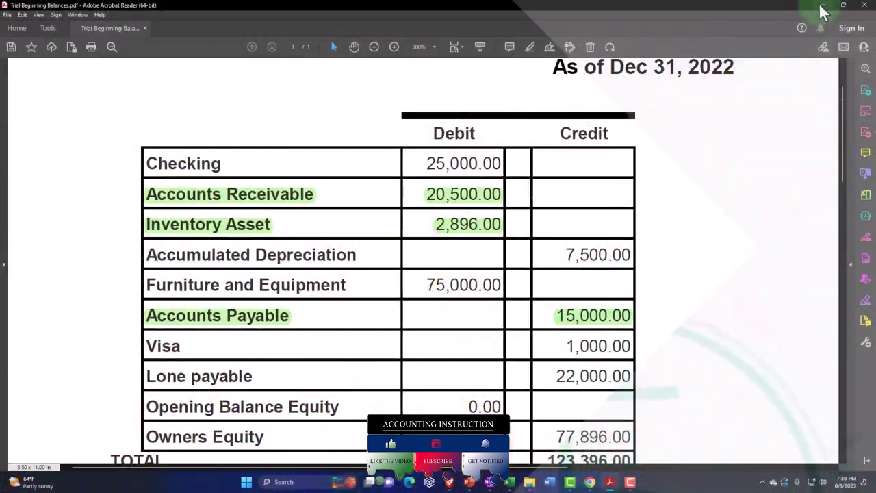
pyautogui.click(822, 6)
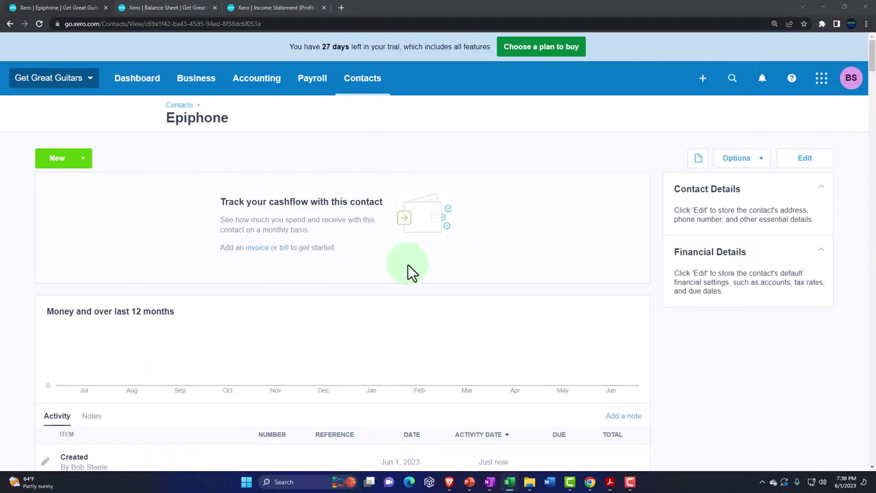
# Create a new bill and choose Epiphone as the vendor it is from.
pyautogui.click(702, 80)
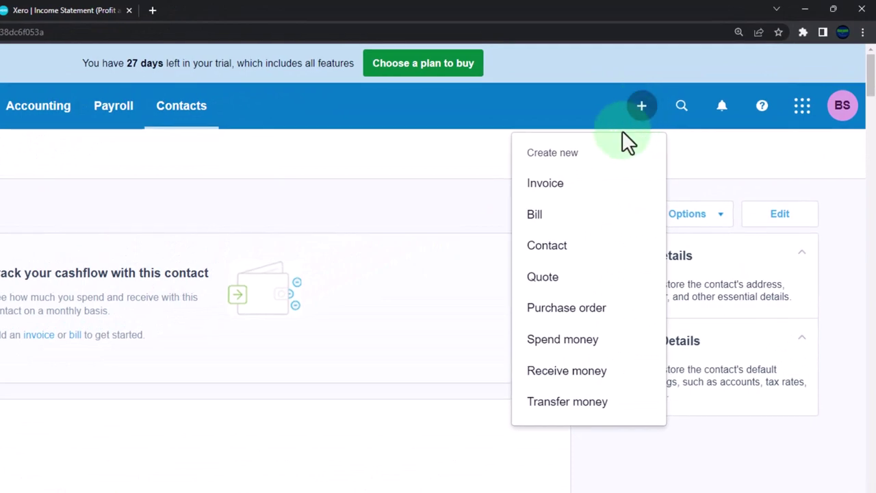
pyautogui.click(553, 228)
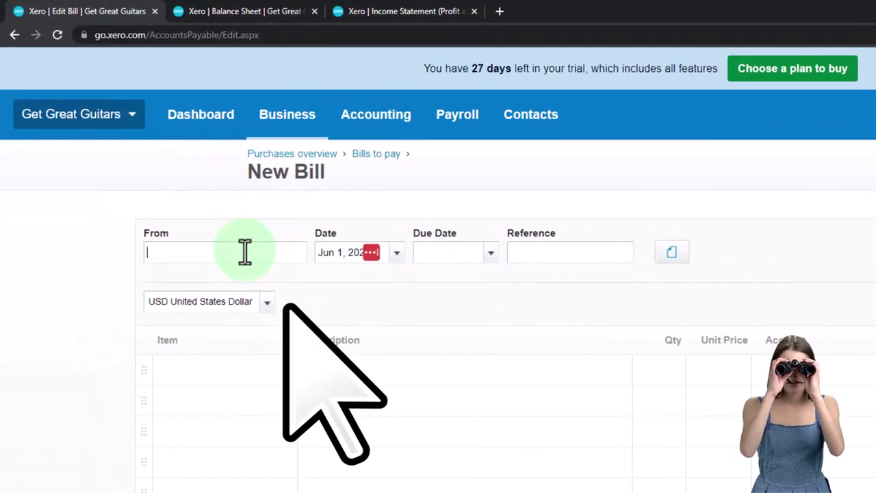
pyautogui.write('ep')
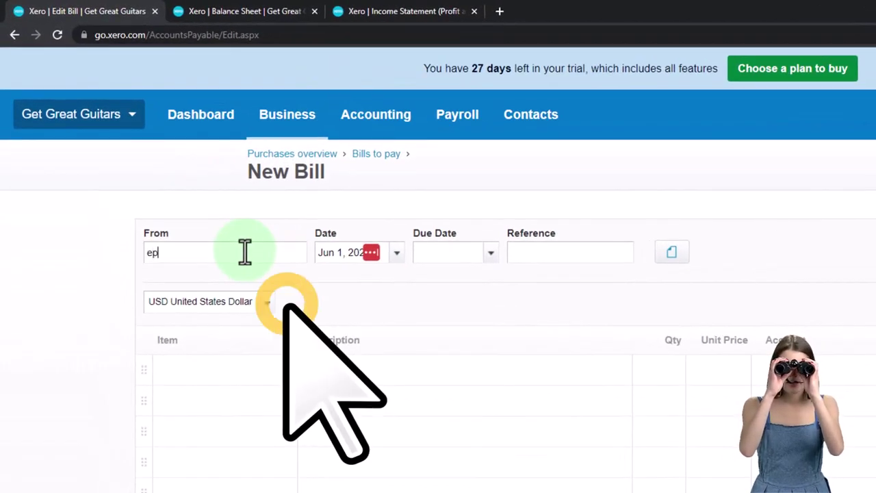
pyautogui.click(209, 281)
# Set the bill date to Dec 31, 2022 and the due date to Jun 1, 2023.
pyautogui.click(396, 252)
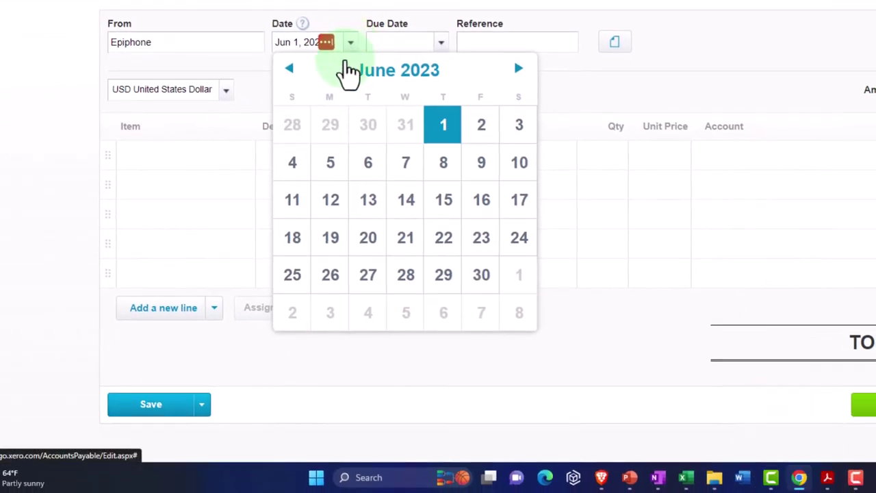
pyautogui.click(292, 81)
pyautogui.click(291, 80)
pyautogui.click(291, 80)
pyautogui.click(291, 81)
pyautogui.click(292, 80)
pyautogui.click(290, 81)
pyautogui.click(518, 294)
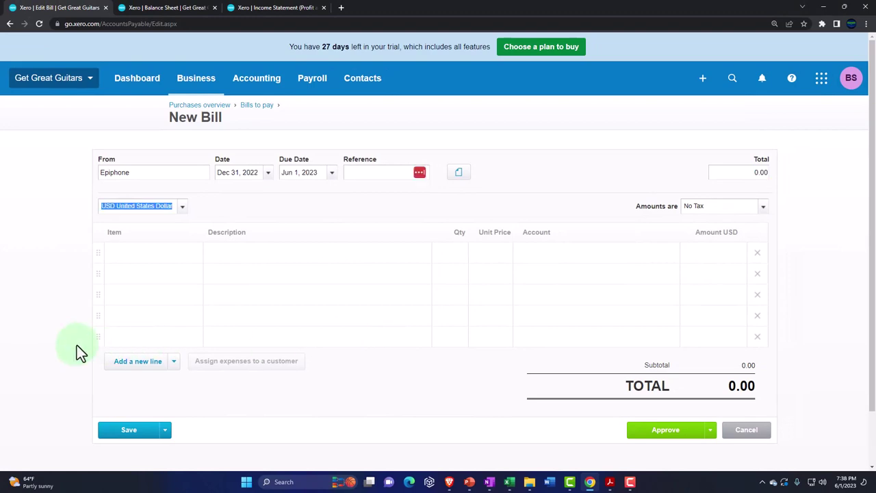
# Leave the first line's item blank, describe the line as "Beg", and enter a unit price of 15,000.00.
pyautogui.click(182, 256)
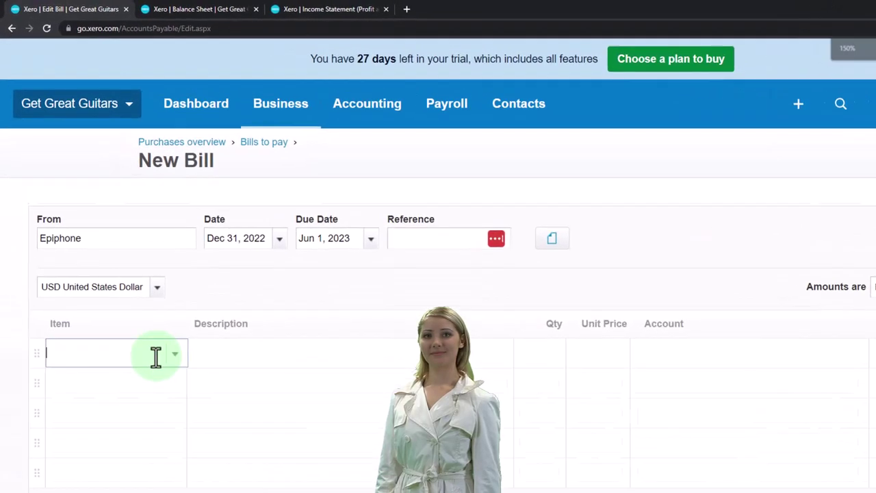
pyautogui.click(175, 354)
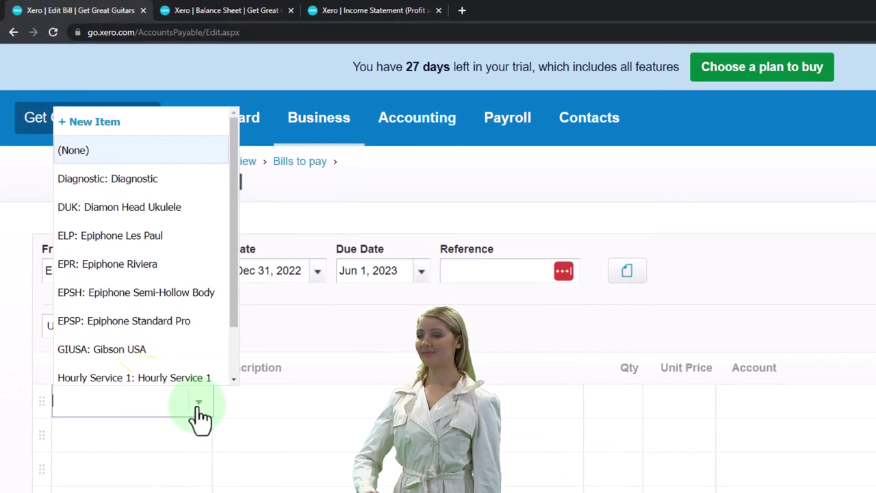
pyautogui.click(166, 457)
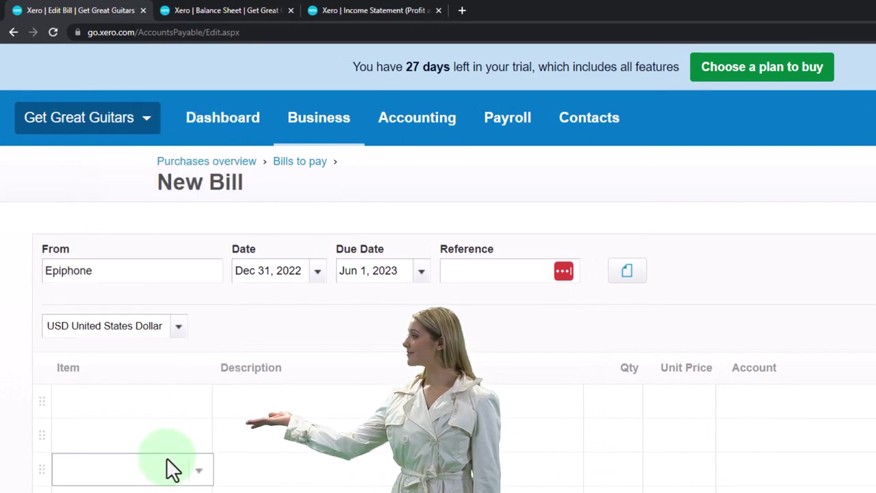
pyautogui.click(271, 323)
pyautogui.write('Beg')
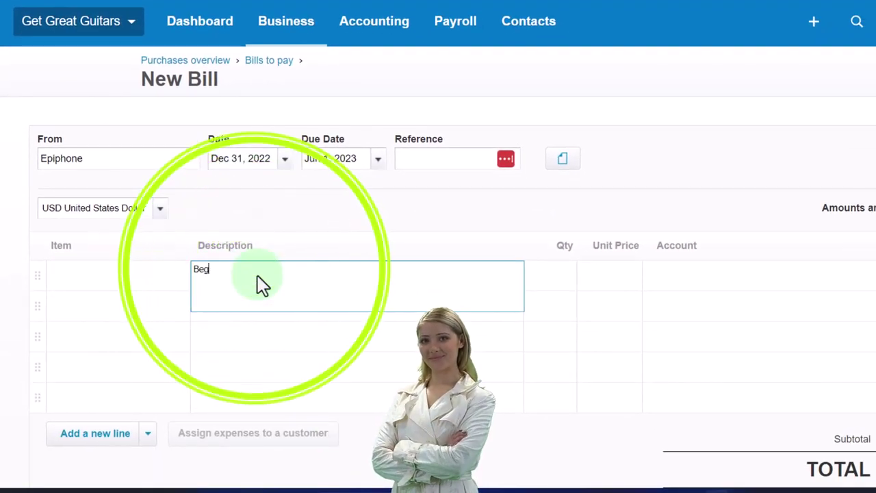
pyautogui.press('Tab')
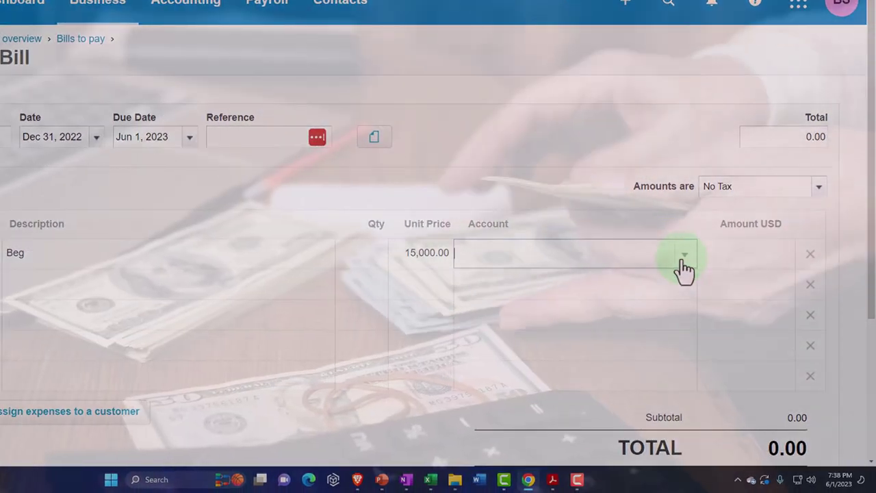
# Assign the first bill line to account 3000 - Owner's Capital.
pyautogui.click(683, 262)
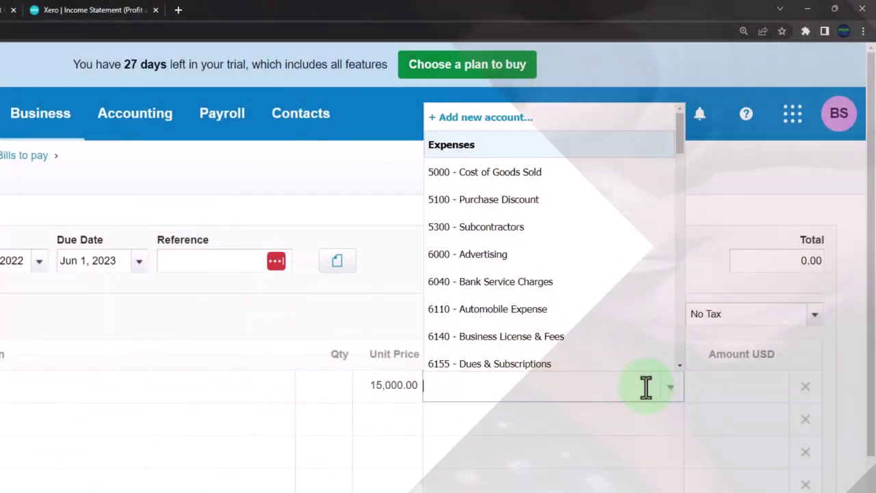
pyautogui.scroll(-6, 571, 291)
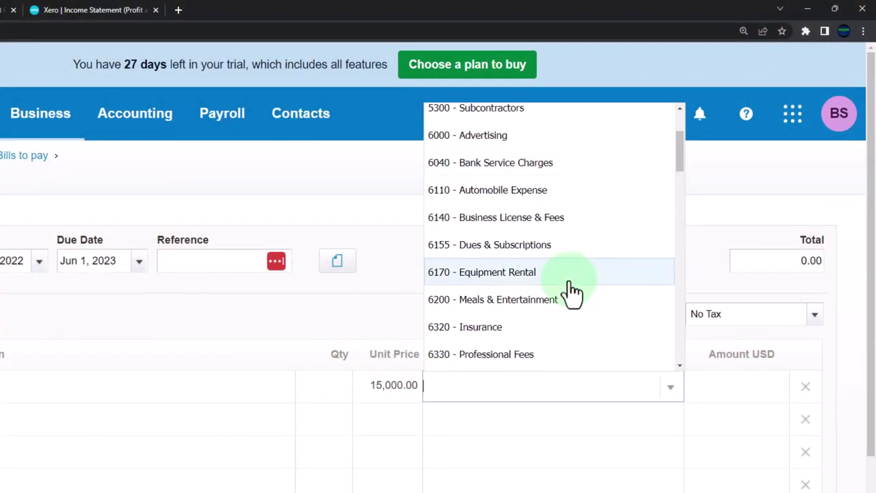
pyautogui.scroll(6, 572, 291)
pyautogui.click(571, 291)
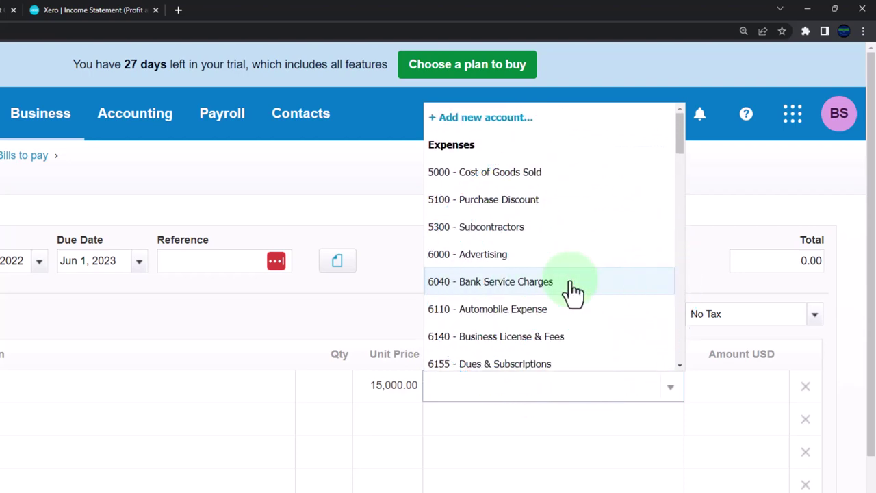
pyautogui.scroll(-5, 572, 290)
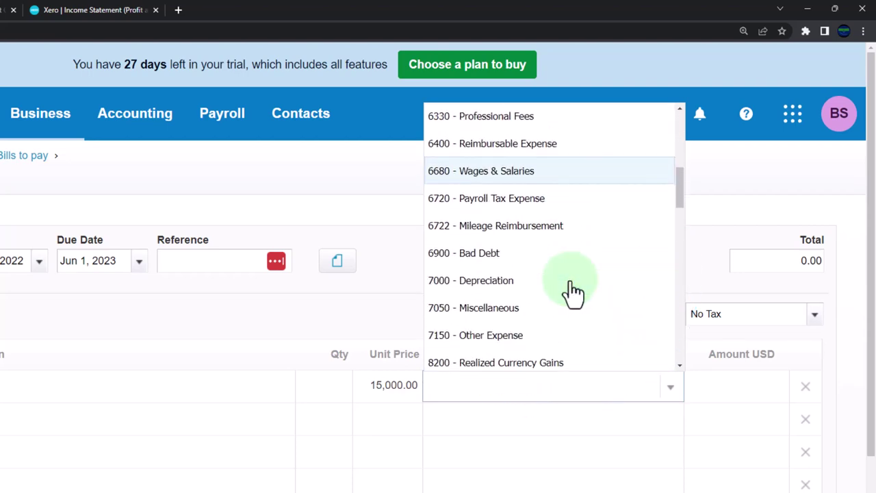
pyautogui.scroll(-4, 571, 288)
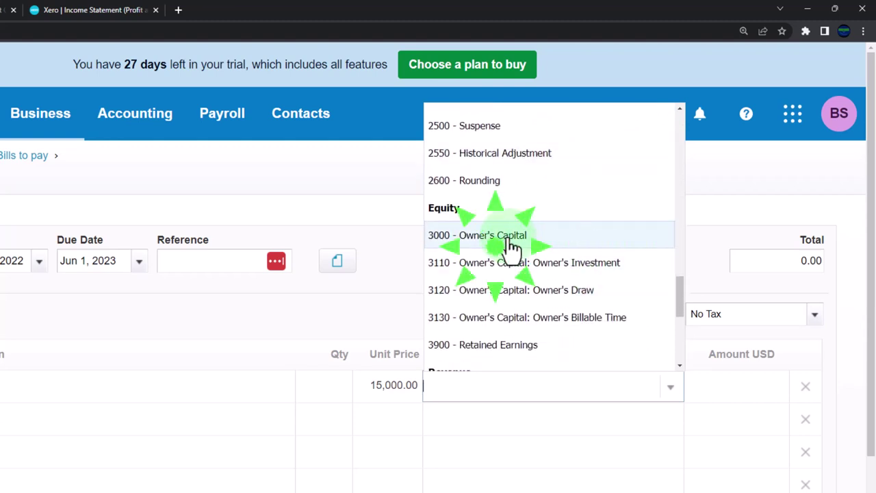
pyautogui.click(510, 240)
pyautogui.click(517, 428)
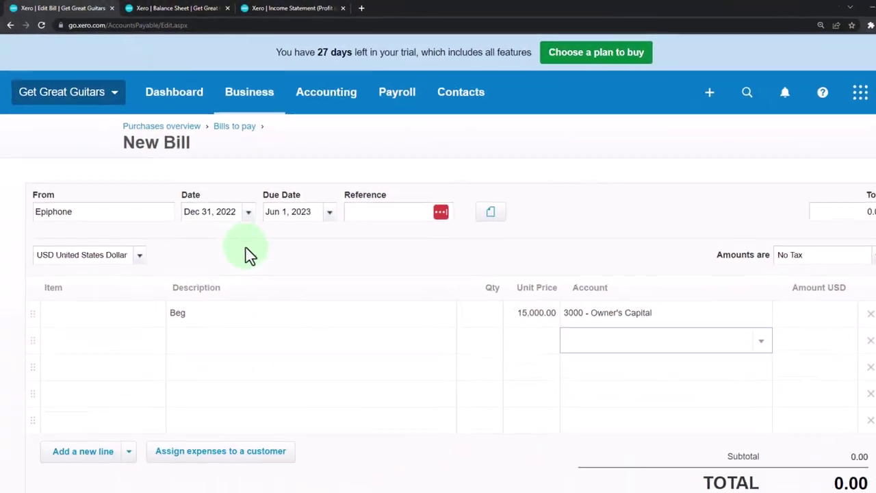
# Review the completed Epiphone bill and approve it.
pyautogui.click(213, 208)
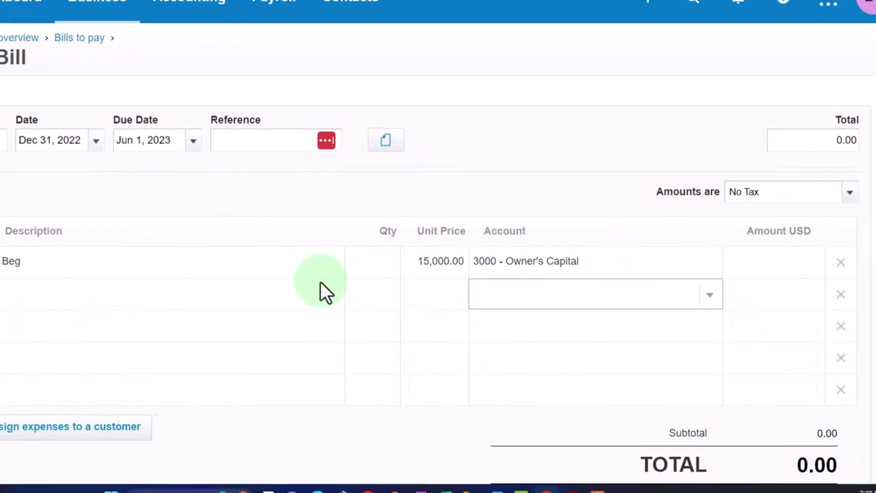
pyautogui.click(522, 404)
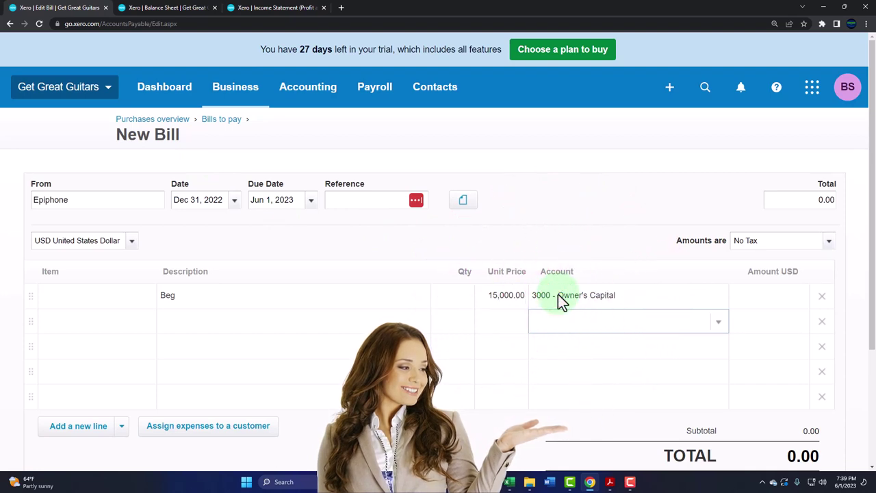
pyautogui.scroll(-1, 558, 296)
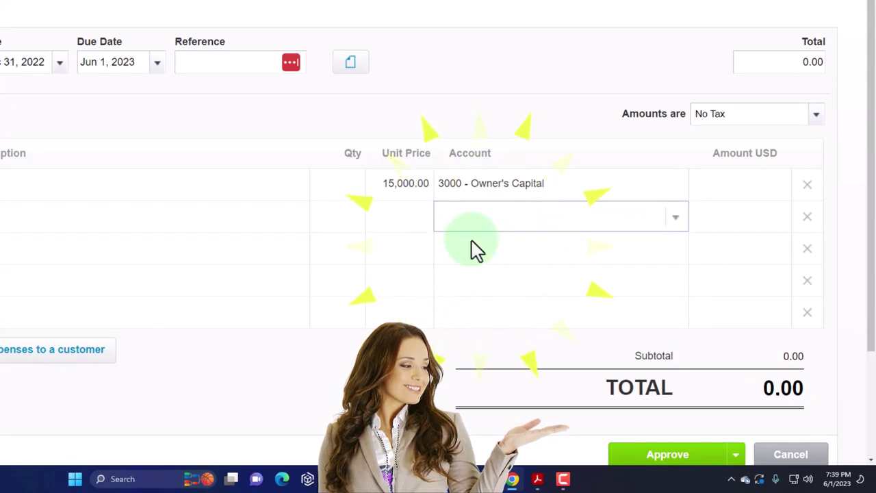
pyautogui.scroll(-1, 477, 250)
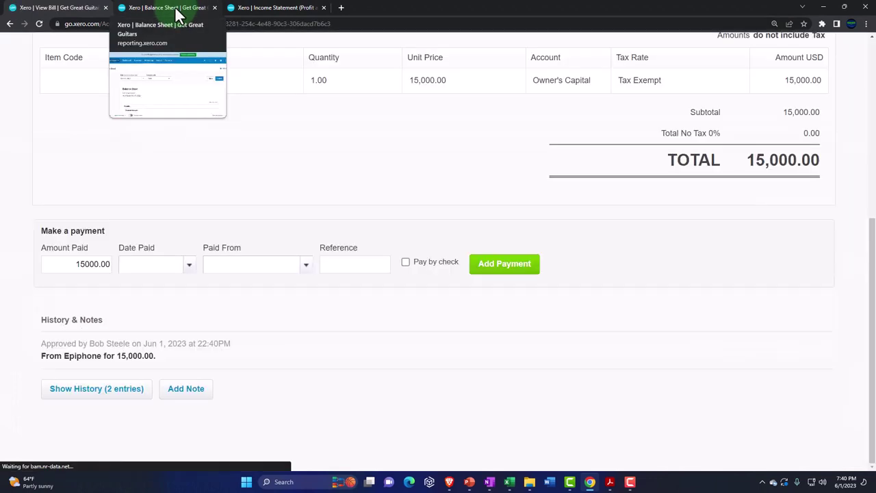
# Switch to the balance sheet, update the report, and check the liabilities and equity sections.
pyautogui.click(179, 15)
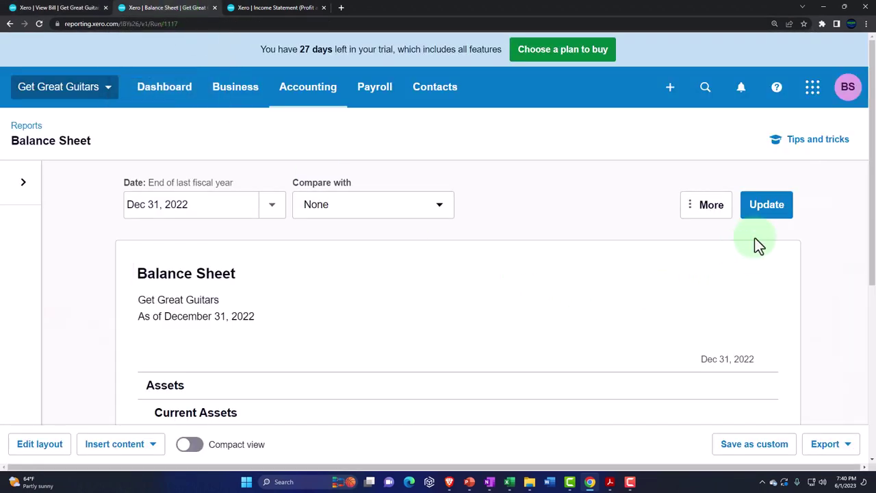
pyautogui.scroll(-1, 756, 234)
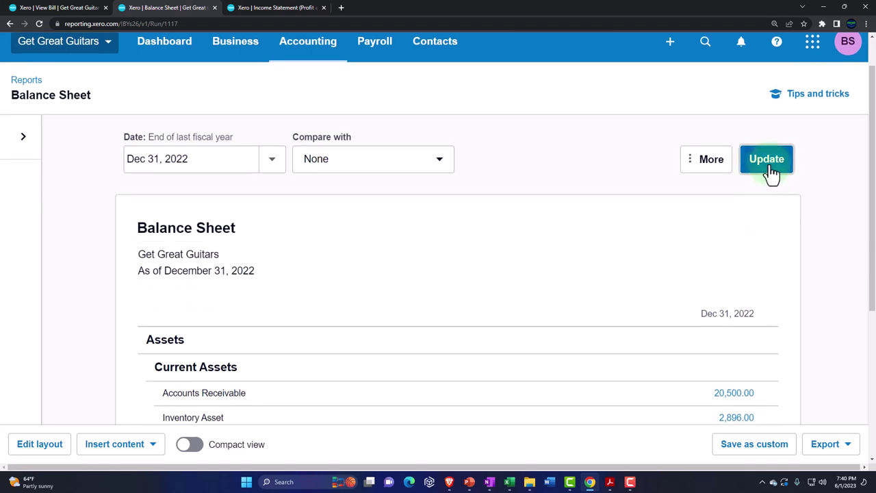
pyautogui.click(769, 168)
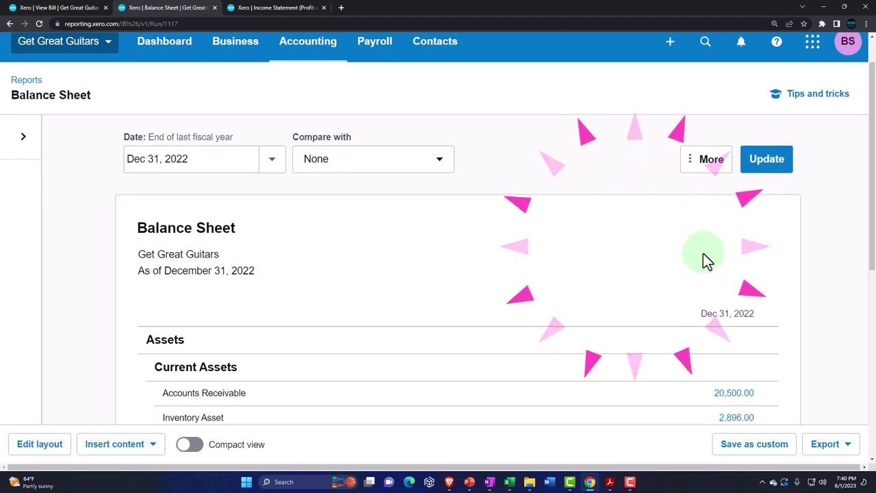
pyautogui.scroll(-3, 703, 255)
pyautogui.scroll(-5, 703, 253)
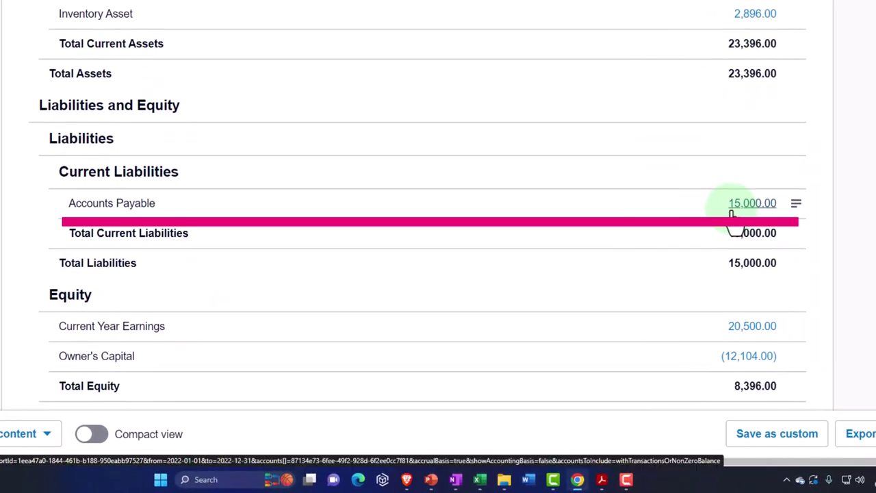
# Open the Accounts Payable transactions from the balance sheet and inspect the Epiphone bill entry.
pyautogui.click(731, 212)
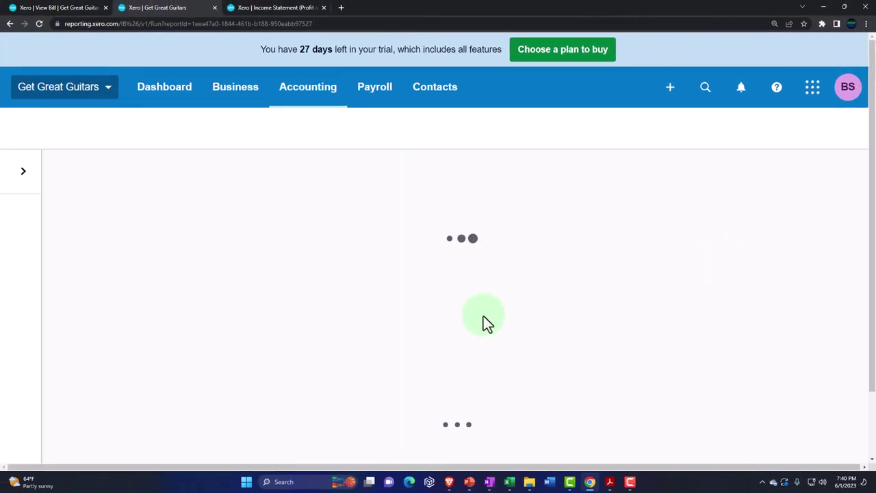
pyautogui.scroll(-4, 483, 315)
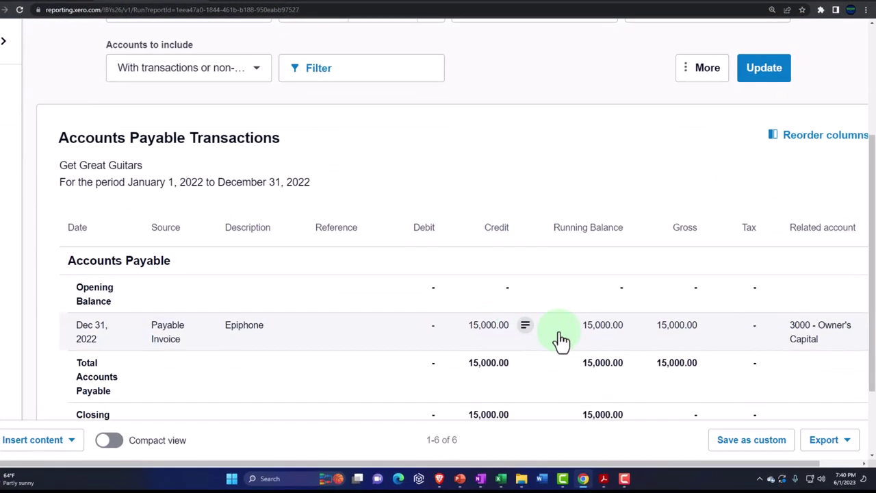
pyautogui.click(575, 332)
pyautogui.scroll(-1, 575, 335)
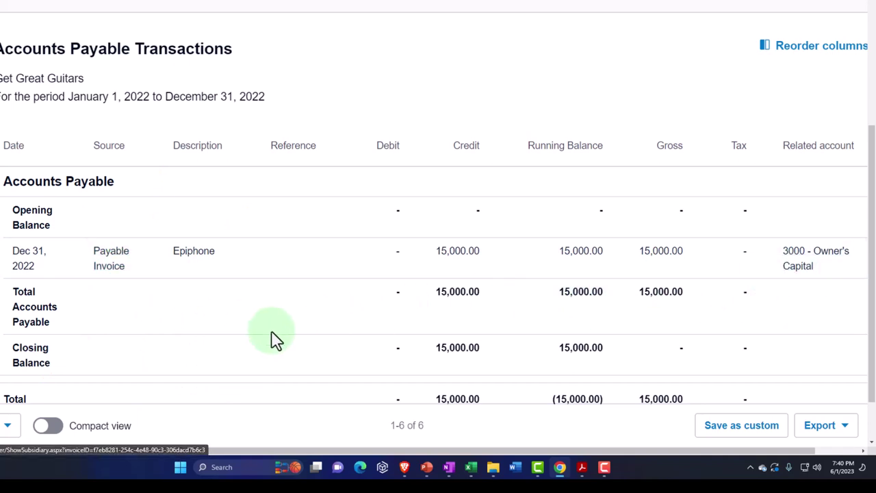
pyautogui.scroll(5, 171, 349)
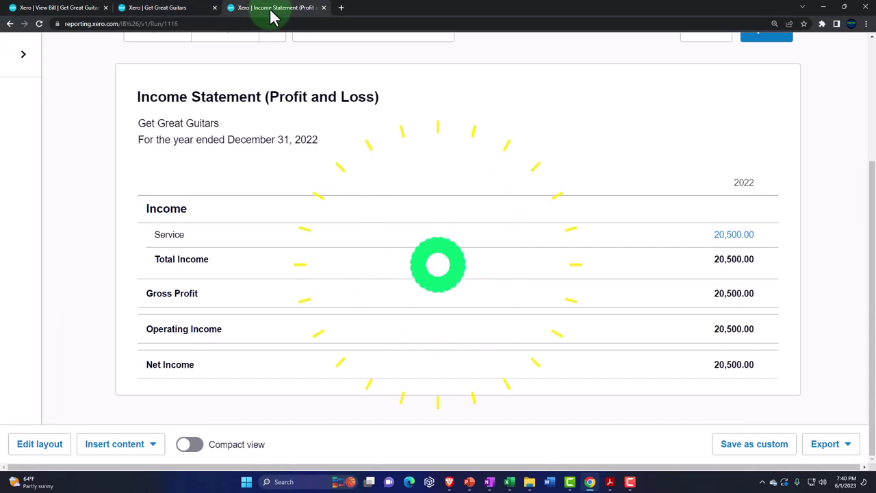
# Update the income statement for 2022 and review its income lines.
pyautogui.click(757, 177)
pyautogui.scroll(-1, 686, 300)
pyautogui.scroll(-1, 686, 299)
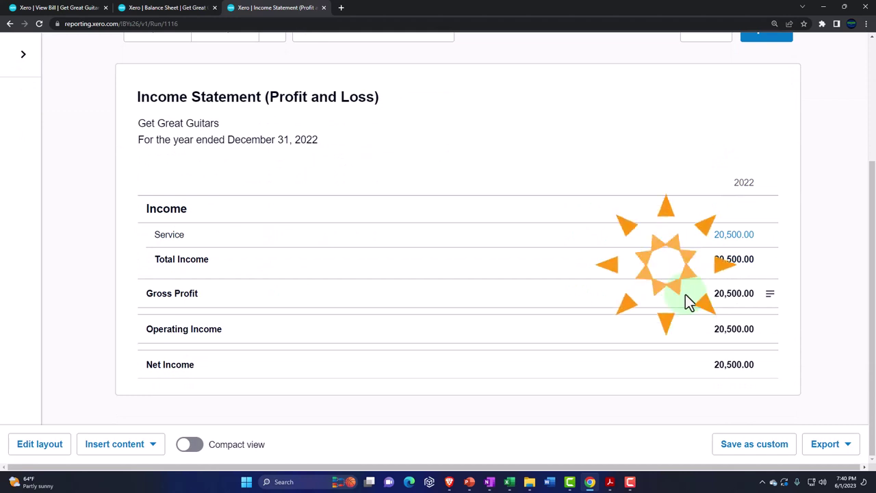
# Return to the balance sheet and open the Owner's Capital transactions to review the 2022 beginning balance entries.
pyautogui.click(172, 8)
pyautogui.scroll(-3, 230, 312)
pyautogui.scroll(-2, 230, 311)
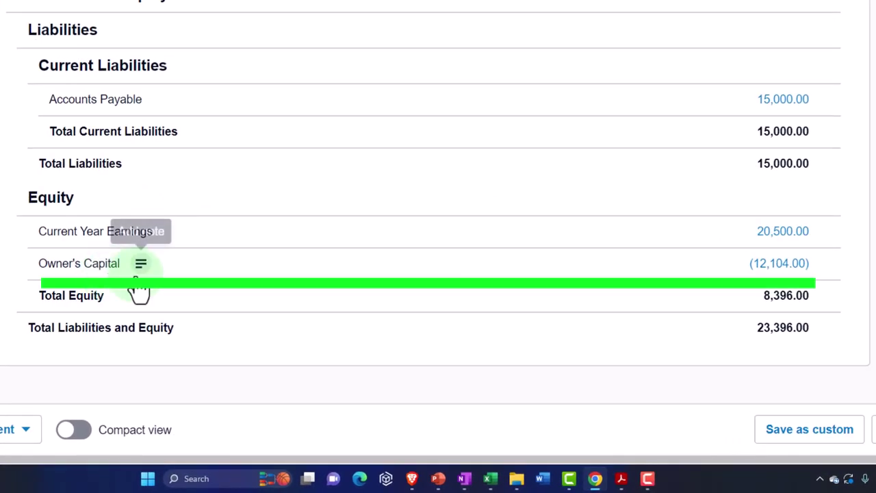
pyautogui.click(780, 265)
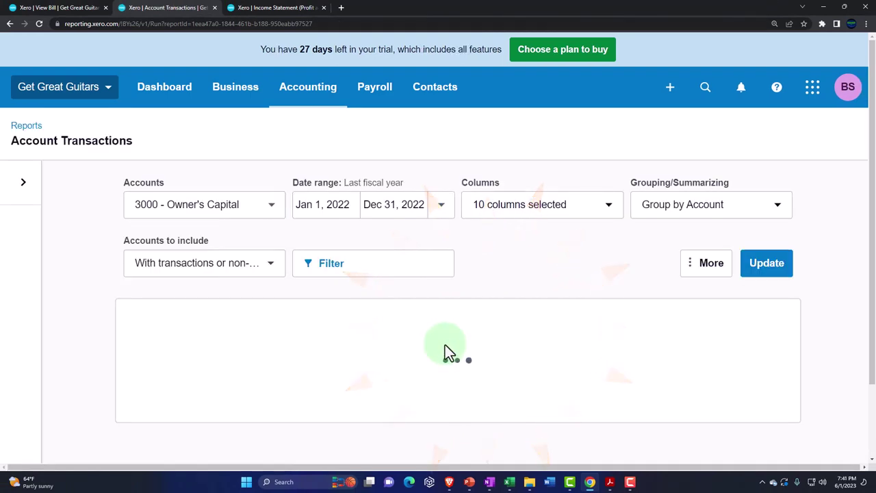
pyautogui.scroll(-3, 445, 344)
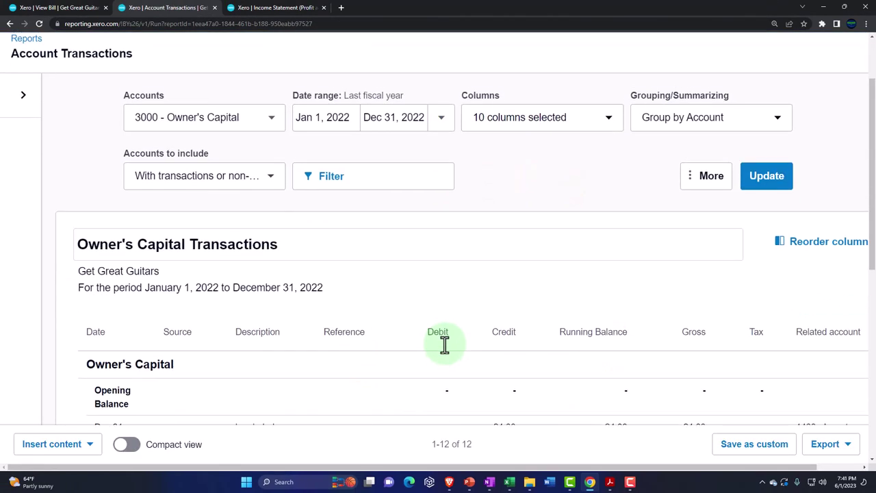
pyautogui.scroll(-1, 445, 349)
pyautogui.hotkey('ctrl', '-')
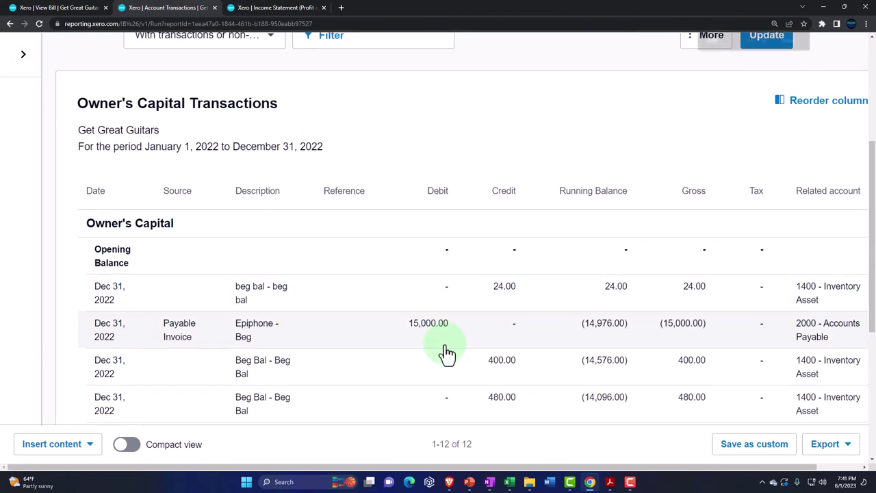
pyautogui.click(280, 242)
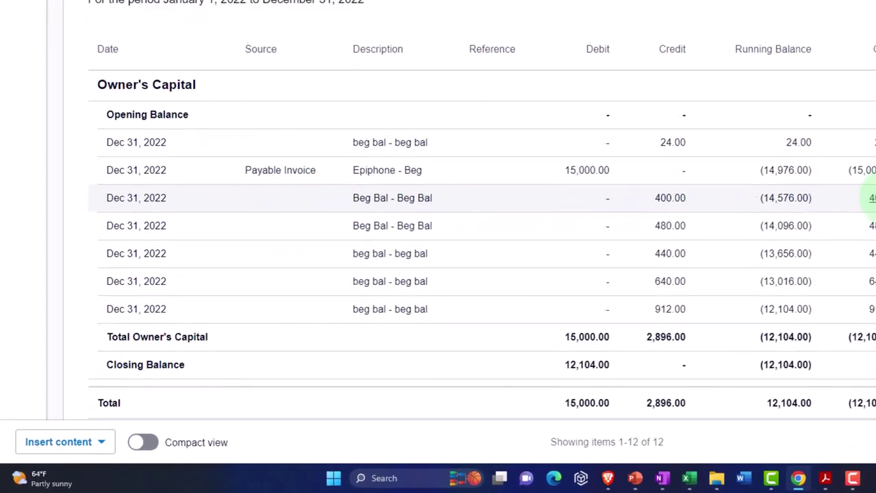
pyautogui.scroll(4, 17, 379)
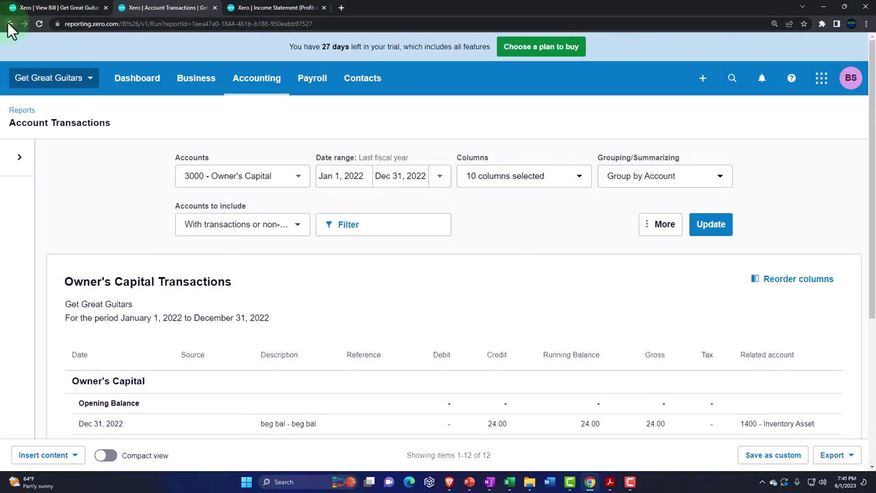
# Check Accounts Payable in the Trial Beginning Balances PDF in Acrobat Reader, and review the amount owed to Epiphone in Xero's full contacts list.
pyautogui.click(610, 482)
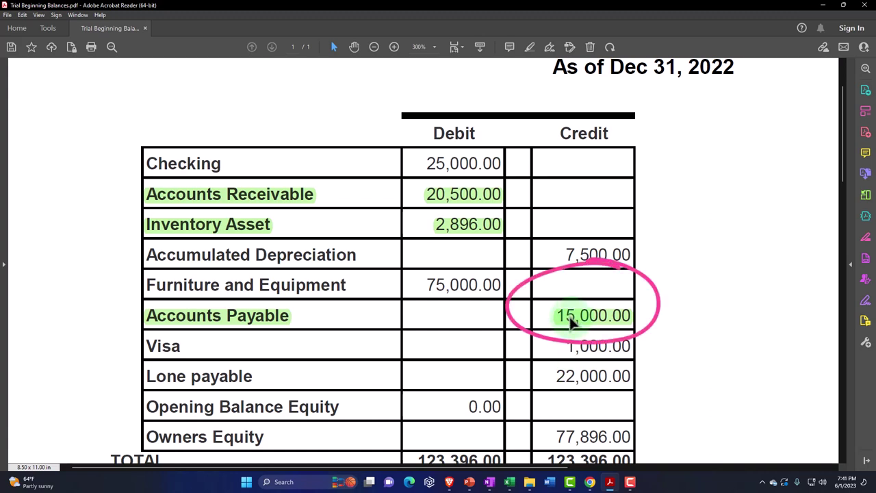
pyautogui.click(821, 6)
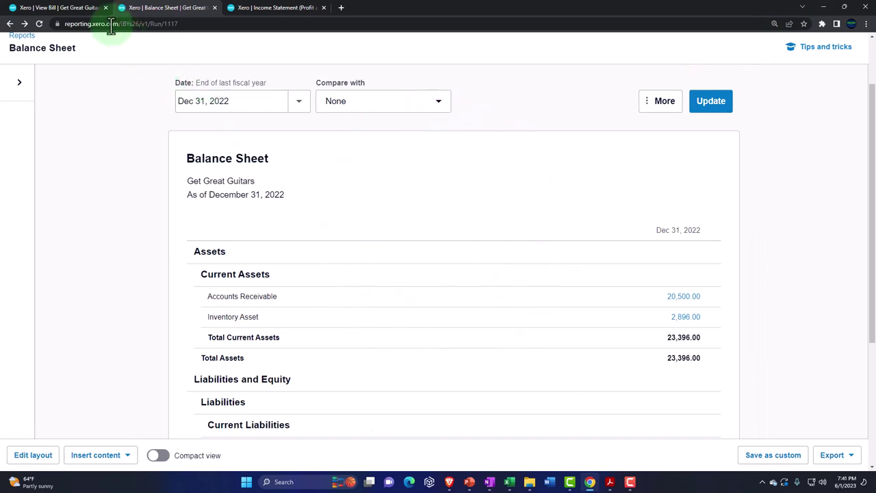
pyautogui.click(88, 11)
pyautogui.scroll(5, 158, 205)
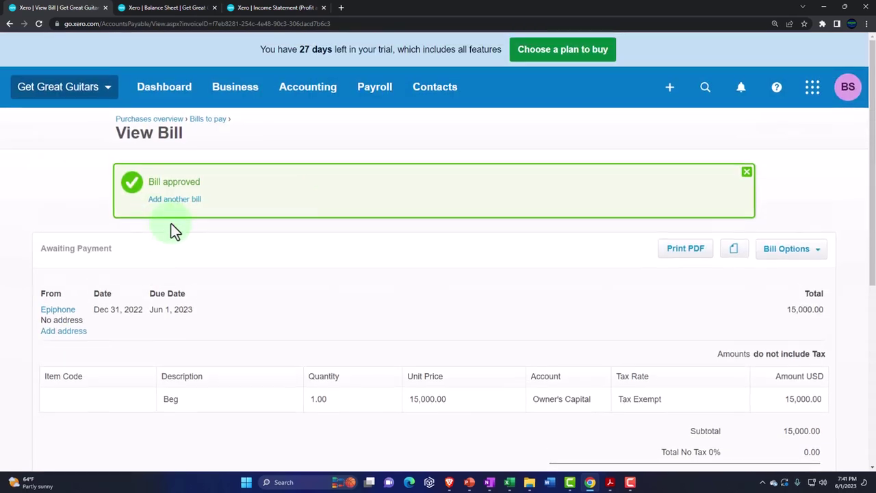
pyautogui.click(433, 94)
pyautogui.click(441, 132)
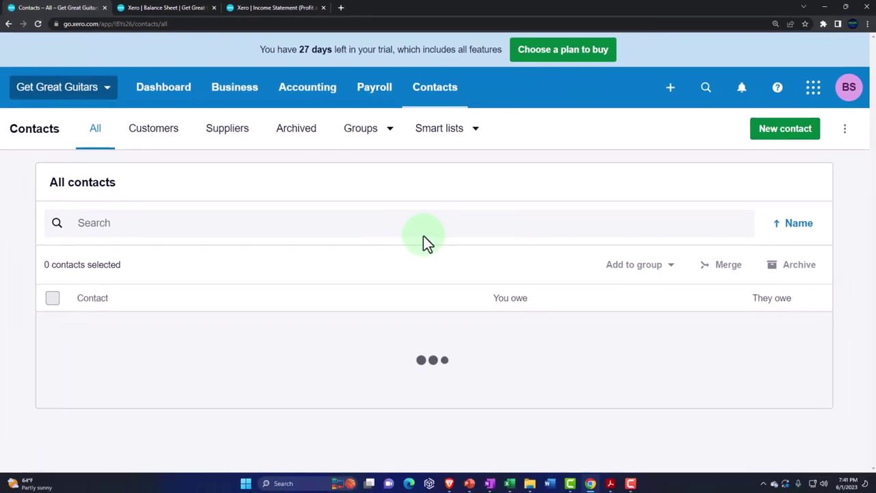
pyautogui.scroll(-2, 421, 294)
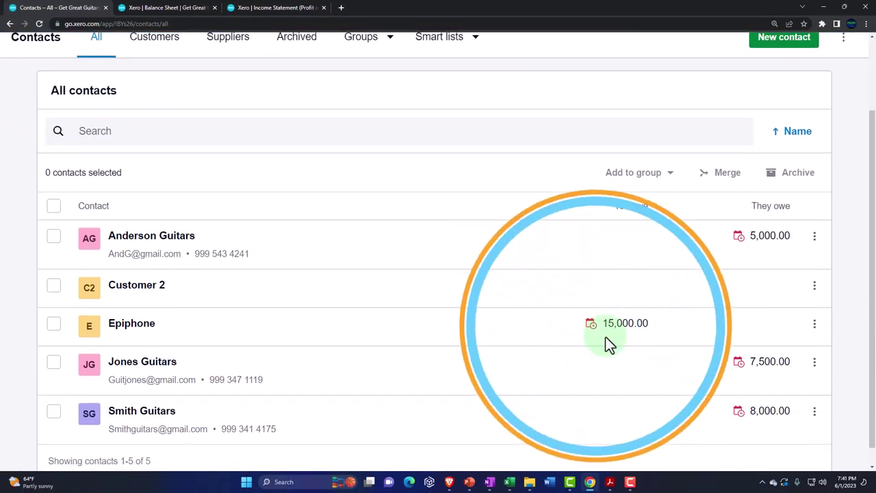
pyautogui.scroll(2, 605, 336)
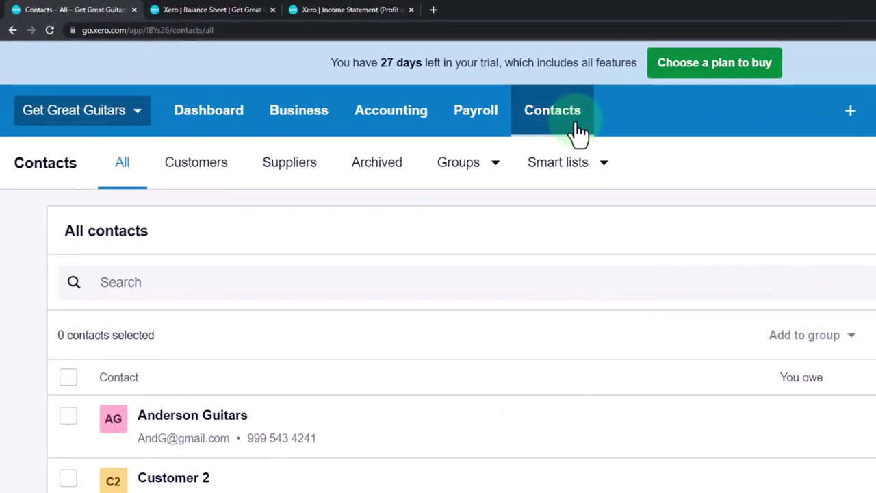
# Show only the supplier contacts and open the Epiphone record to review its bill awaiting payment.
pyautogui.click(451, 92)
pyautogui.click(596, 257)
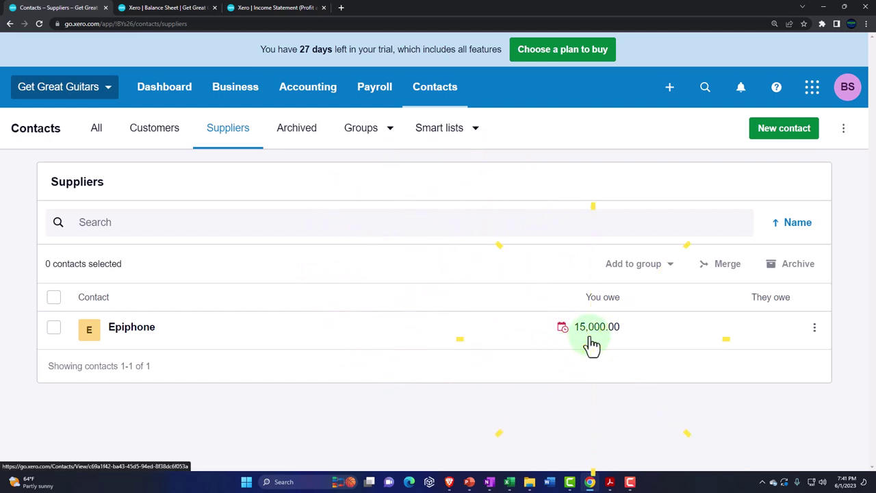
pyautogui.click(142, 336)
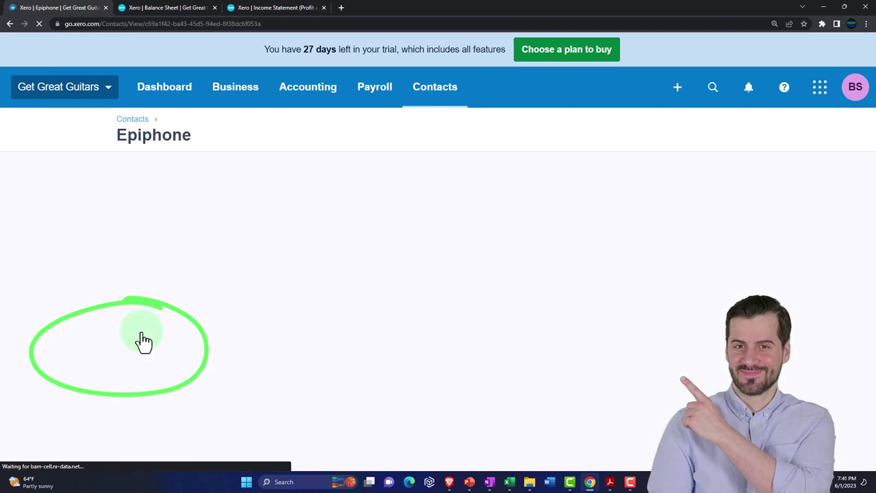
pyautogui.scroll(-2, 143, 337)
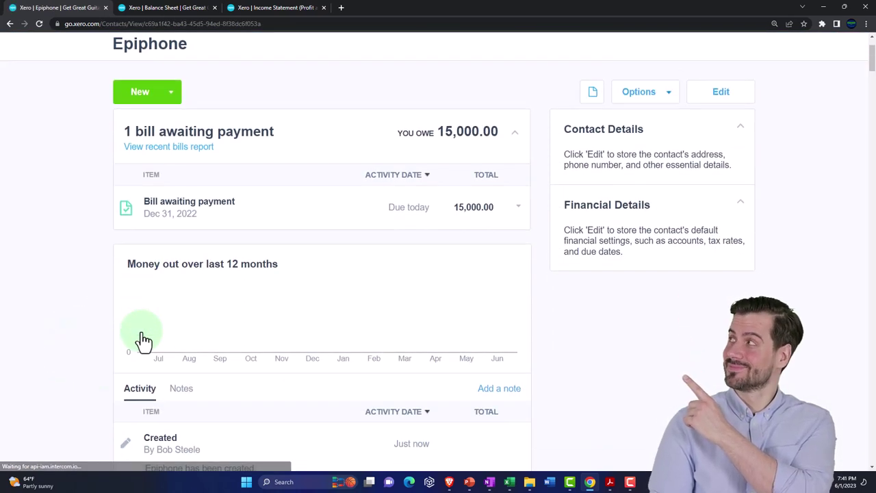
# Review the Dec 31, 2022 balance sheet and compare its accounts with the Trial Beginning Balances PDF, down to the totals.
pyautogui.scroll(-3, 143, 340)
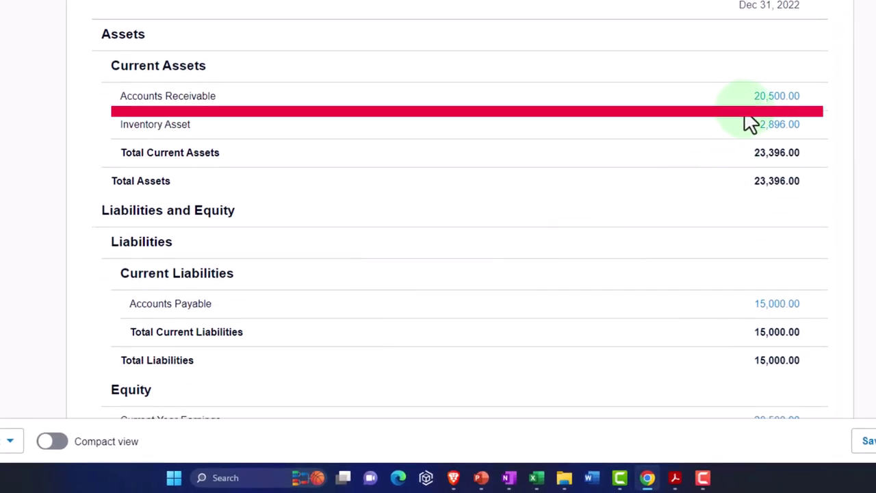
pyautogui.scroll(-1, 753, 171)
pyautogui.scroll(-1, 766, 250)
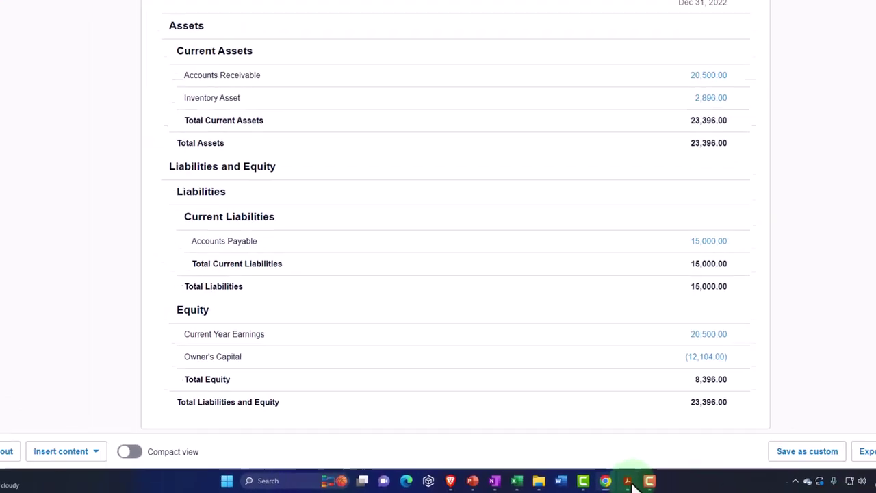
pyautogui.click(628, 481)
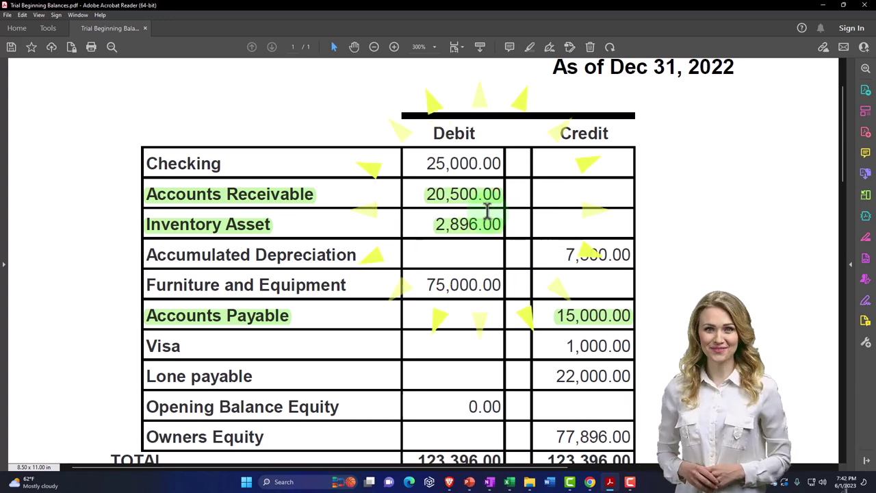
pyautogui.scroll(-1, 487, 212)
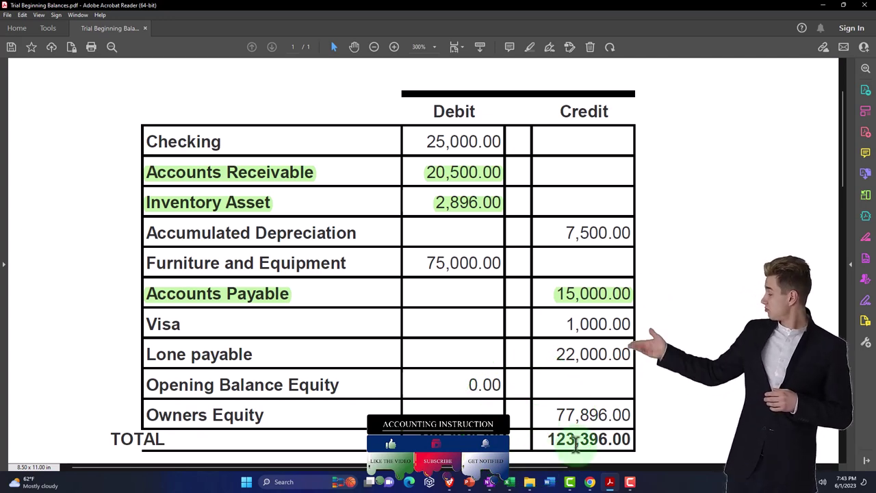
# Return to the Xero balance sheet and examine Current Year Earnings and Owner's Capital in the equity section.
pyautogui.moveTo(592, 484)
pyautogui.click(551, 404)
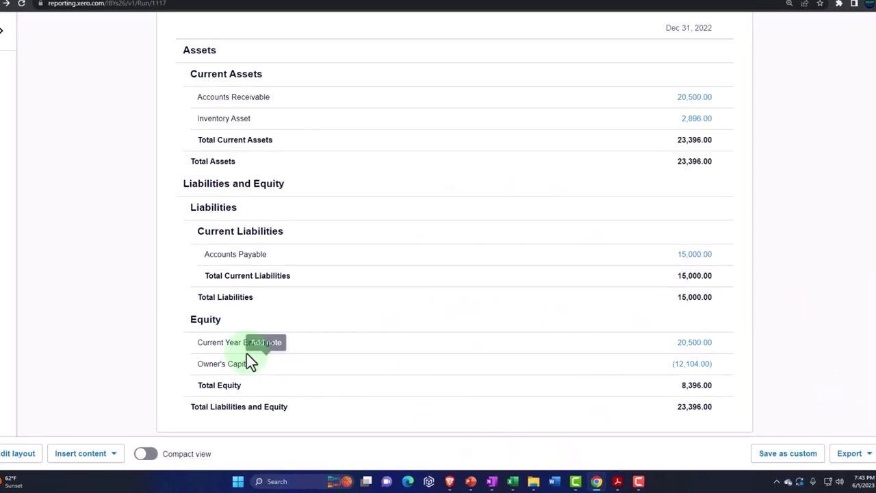
pyautogui.click(166, 299)
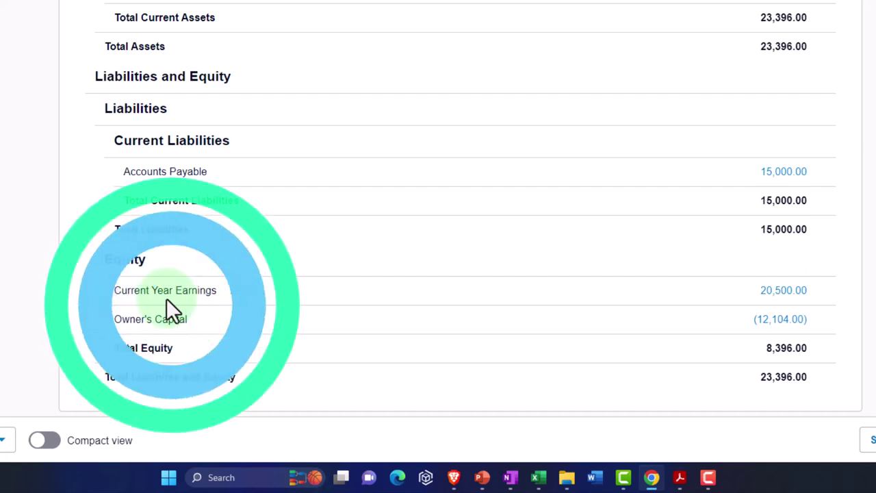